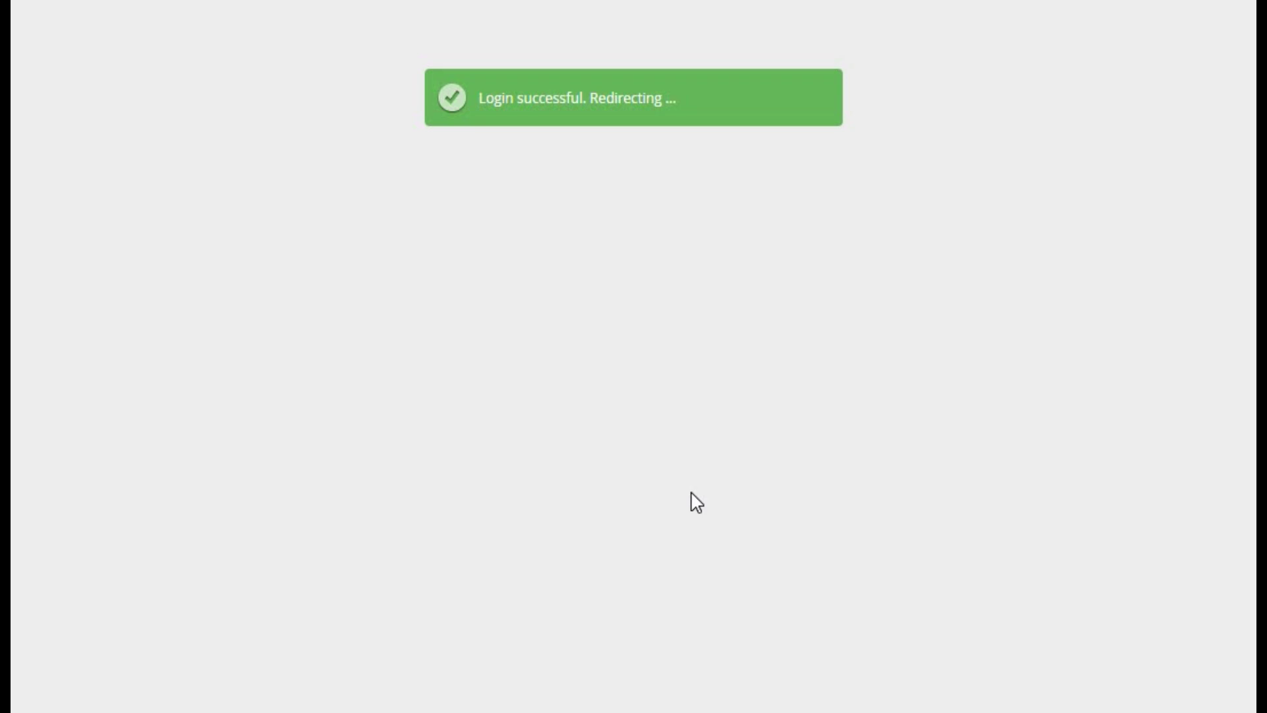
Launch File Manager from the Files tools and browse into the public_html folder
{"action": "scroll", "coordinate": [693, 500], "scroll_direction": "down", "scroll_amount": 15}
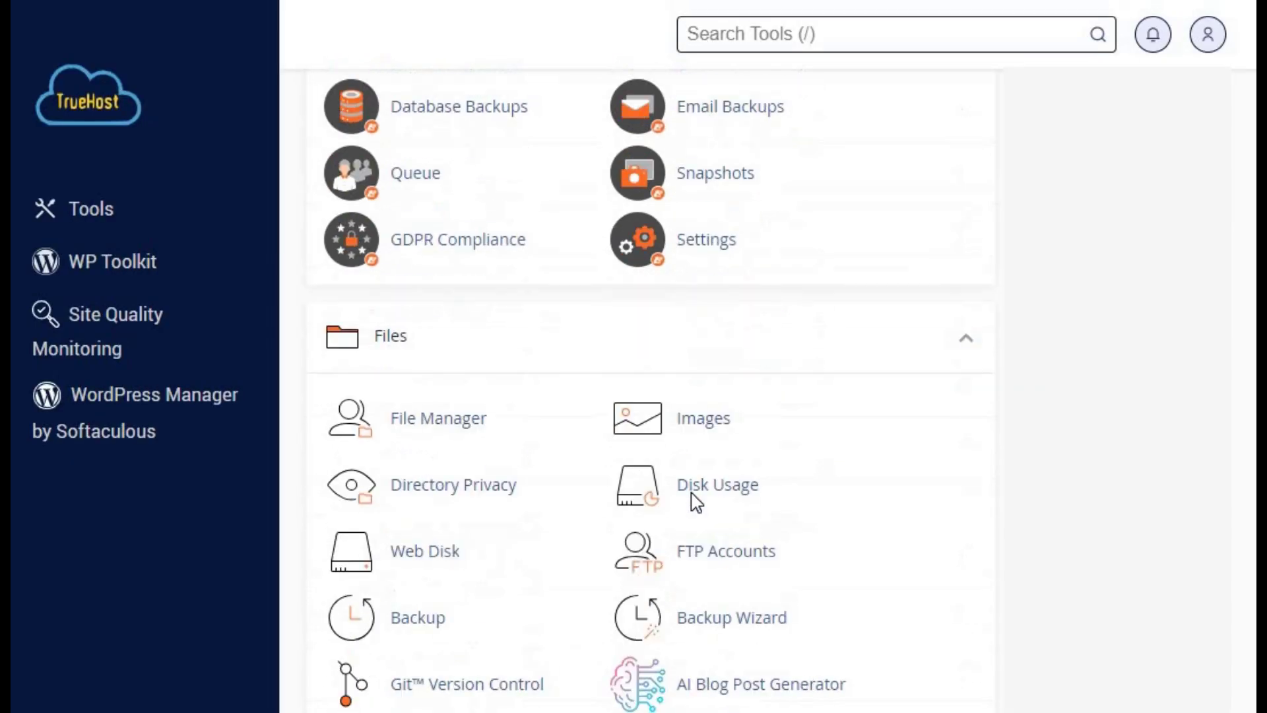
{"action": "left_click", "coordinate": [472, 360]}
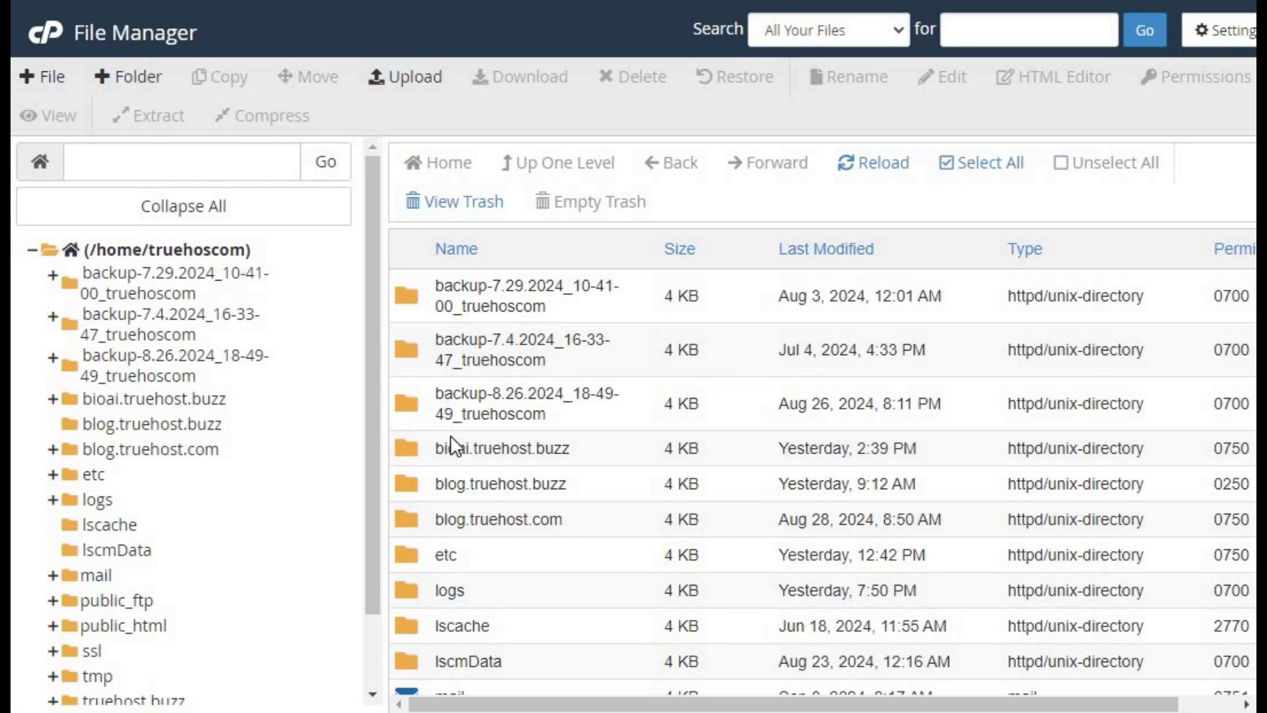
{"action": "scroll", "coordinate": [456, 446], "scroll_direction": "down", "scroll_amount": 1}
{"action": "scroll", "coordinate": [455, 445], "scroll_direction": "down", "scroll_amount": 1}
{"action": "scroll", "coordinate": [456, 446], "scroll_direction": "up", "scroll_amount": 3}
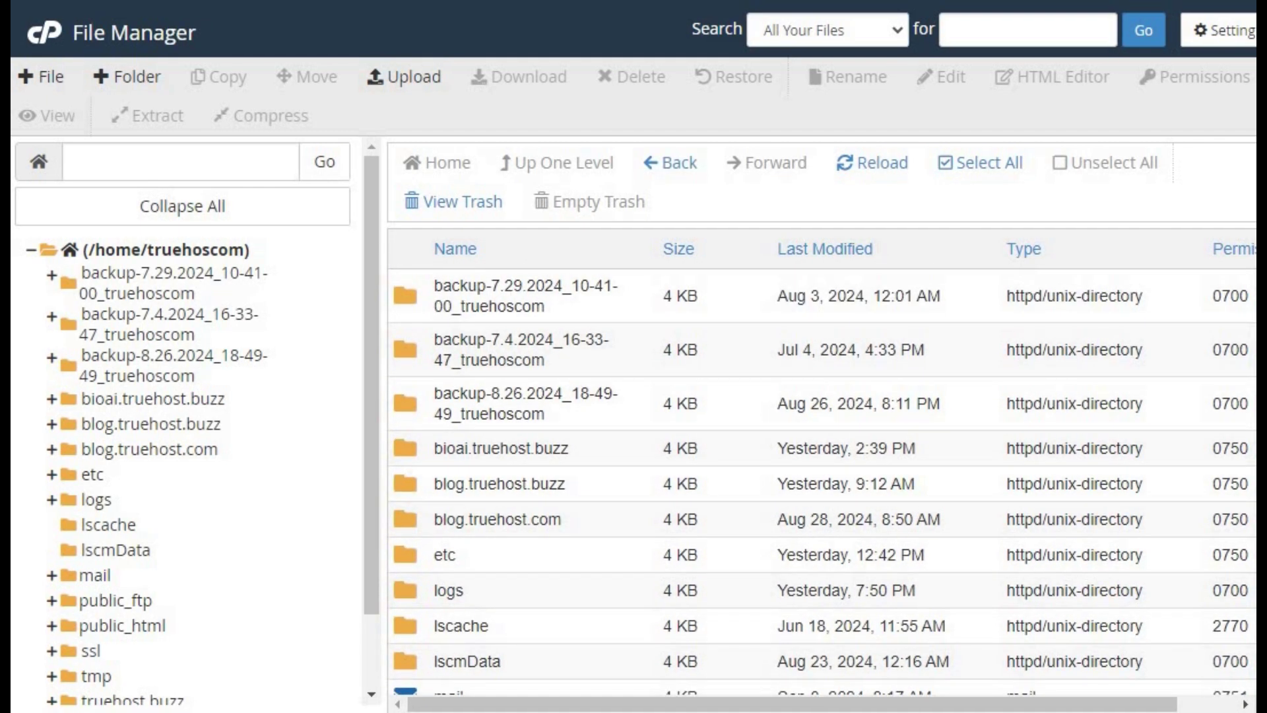
{"action": "scroll", "coordinate": [536, 477], "scroll_direction": "down", "scroll_amount": 5}
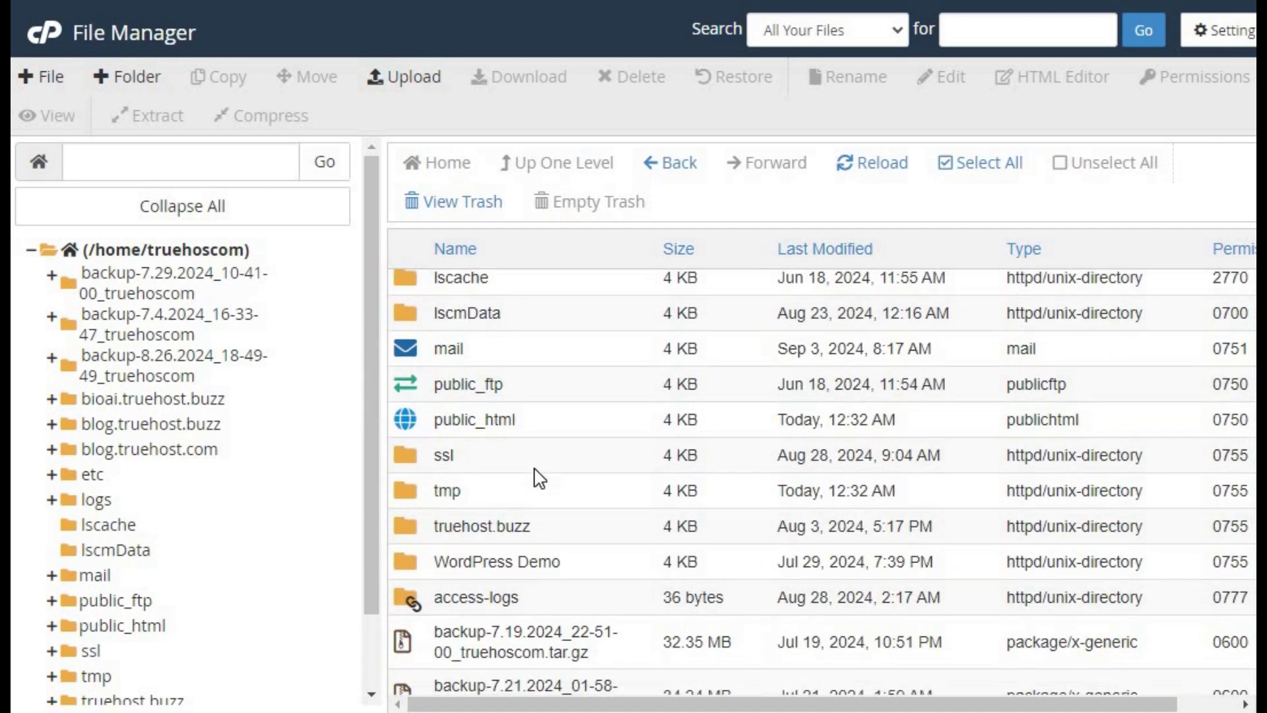
{"action": "double_click", "coordinate": [407, 404]}
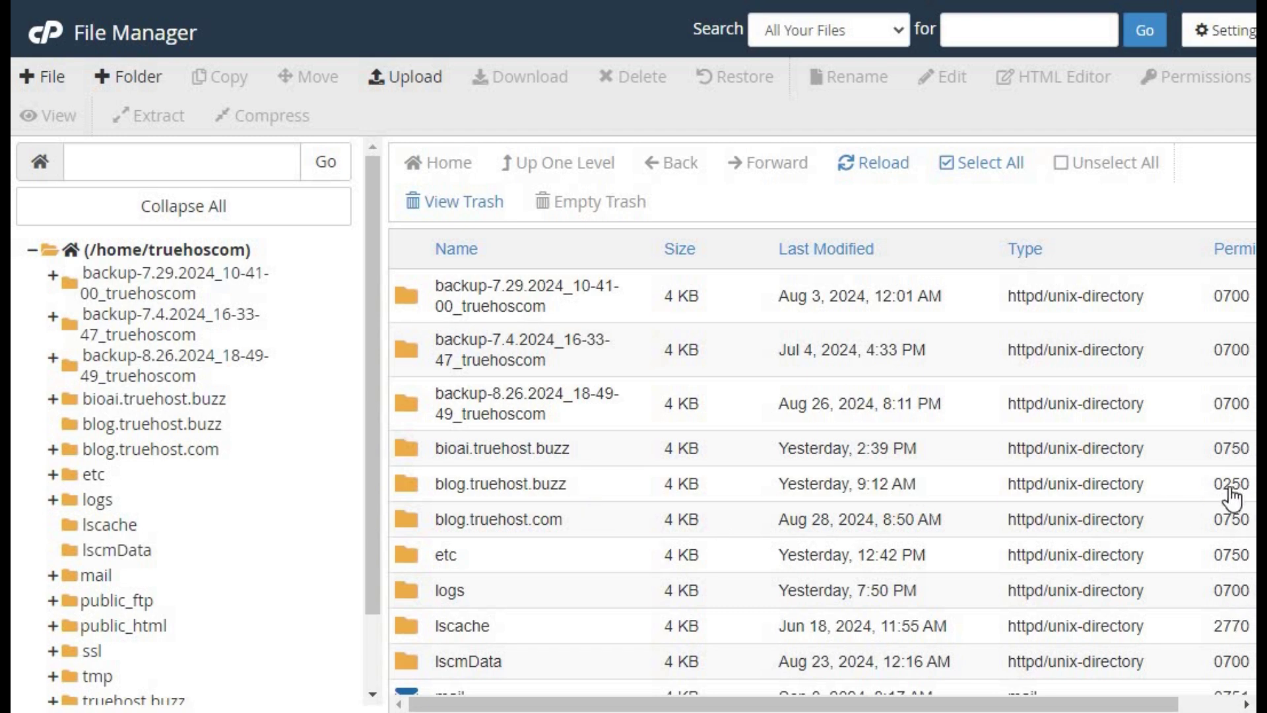
Change the blog.truehost.buzz folder permissions from 0250 to 750 (owner rwx, group r-x)
{"action": "right_click", "coordinate": [497, 490]}
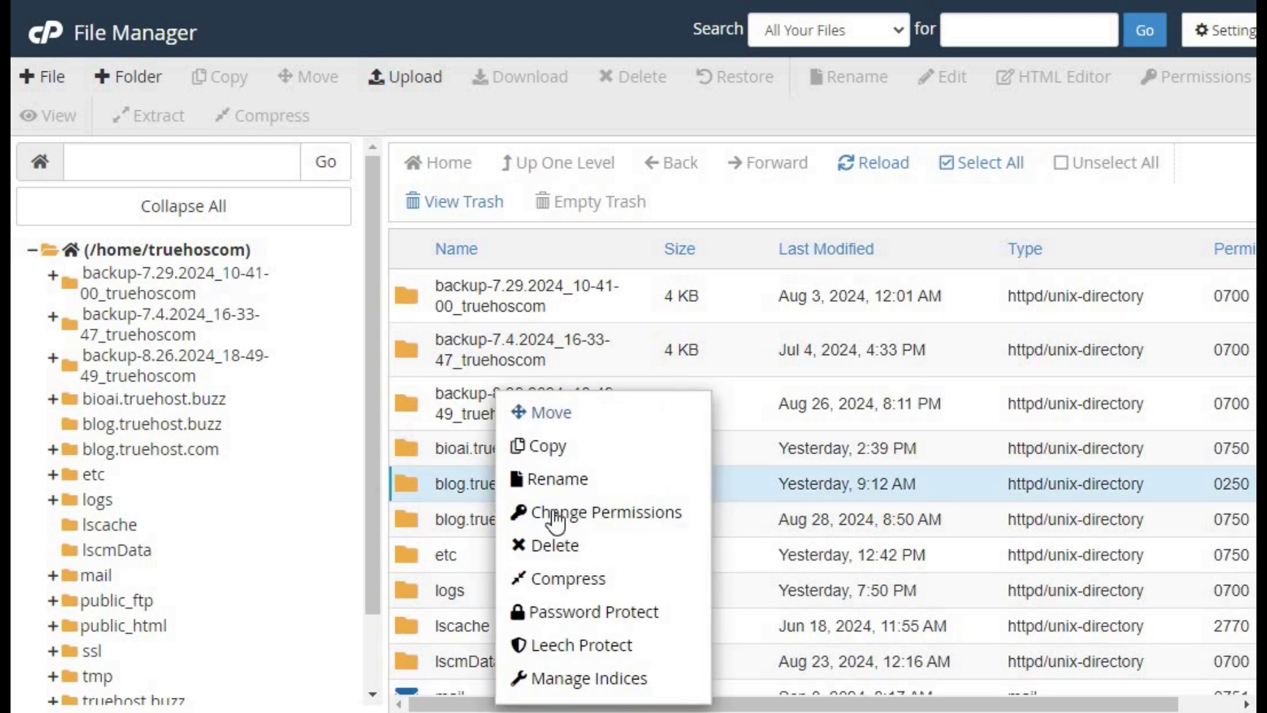
{"action": "left_click", "coordinate": [554, 515]}
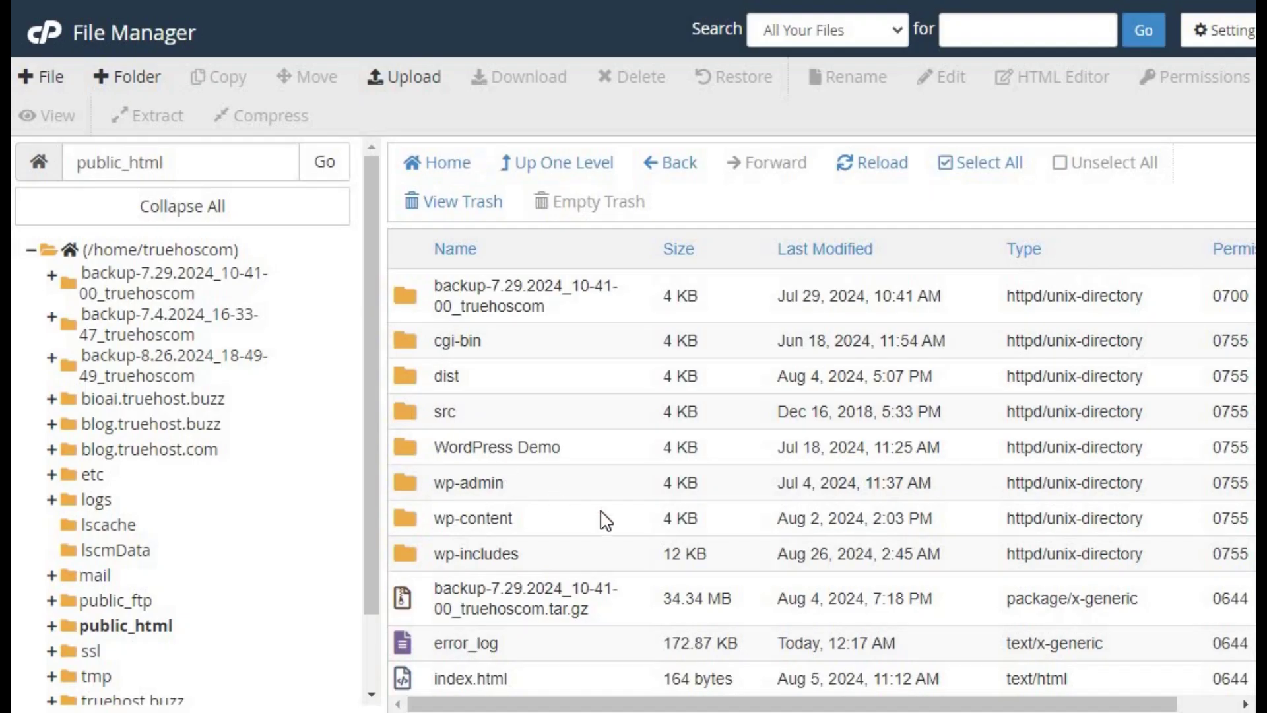
{"action": "scroll", "coordinate": [606, 522], "scroll_direction": "down", "scroll_amount": 4}
{"action": "scroll", "coordinate": [606, 522], "scroll_direction": "up", "scroll_amount": 3}
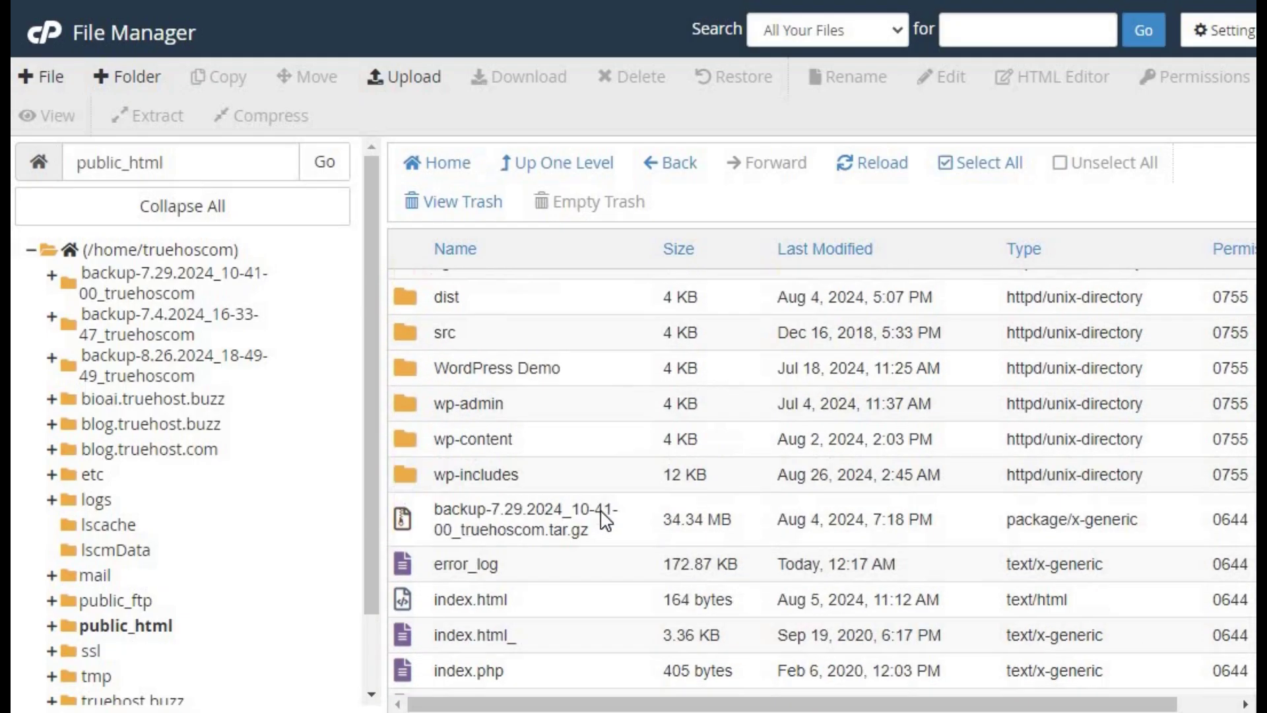
{"action": "scroll", "coordinate": [606, 522], "scroll_direction": "up", "scroll_amount": 2}
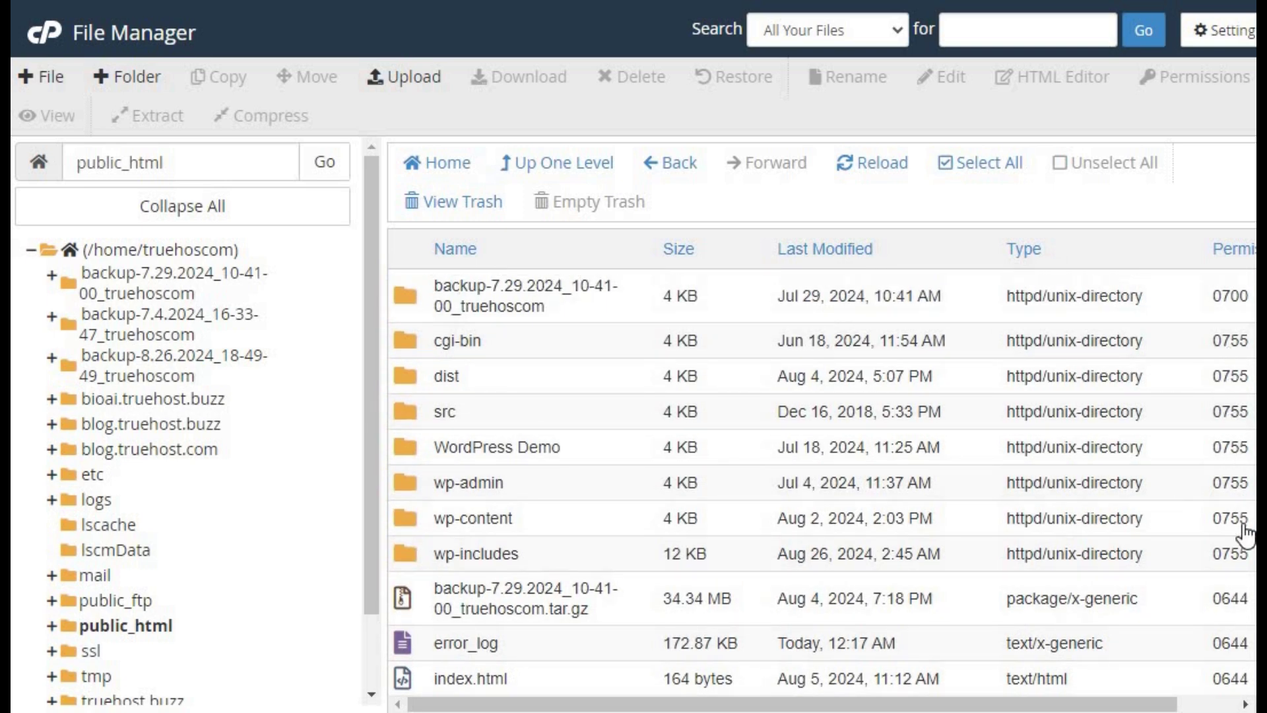
{"action": "scroll", "coordinate": [1247, 564], "scroll_direction": "down", "scroll_amount": 4}
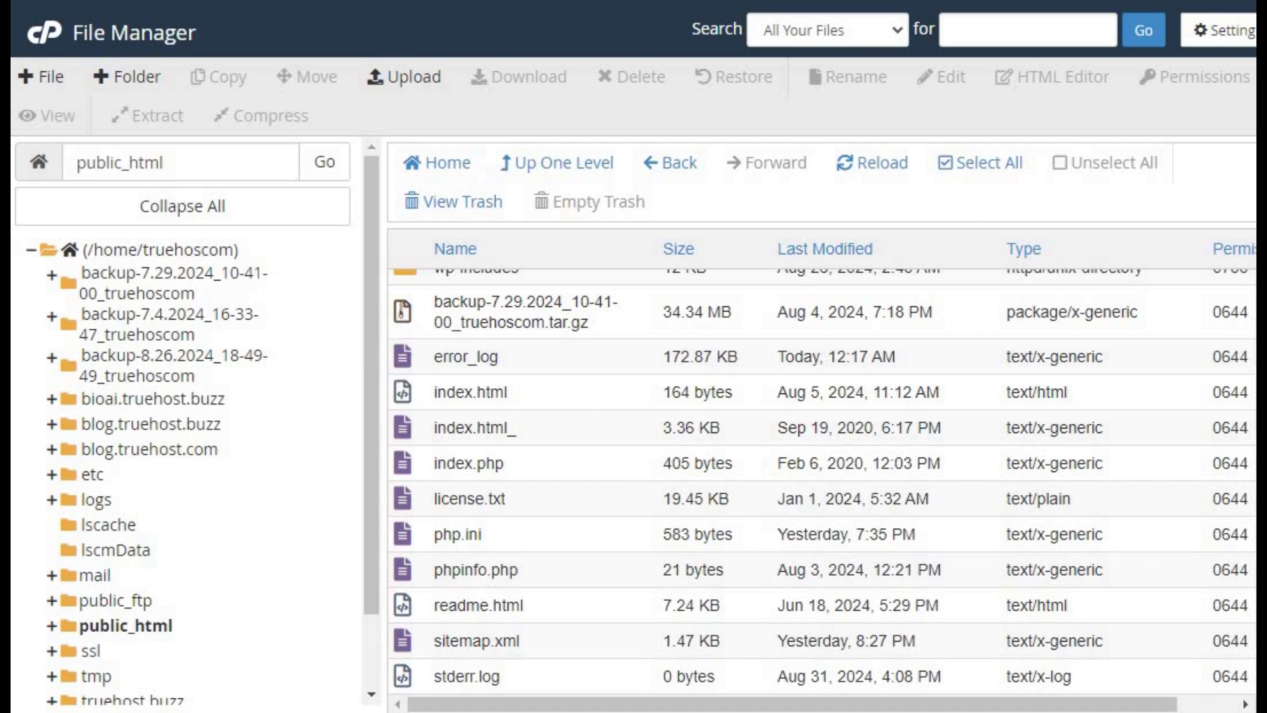
{"action": "scroll", "coordinate": [1234, 508], "scroll_direction": "down", "scroll_amount": 9}
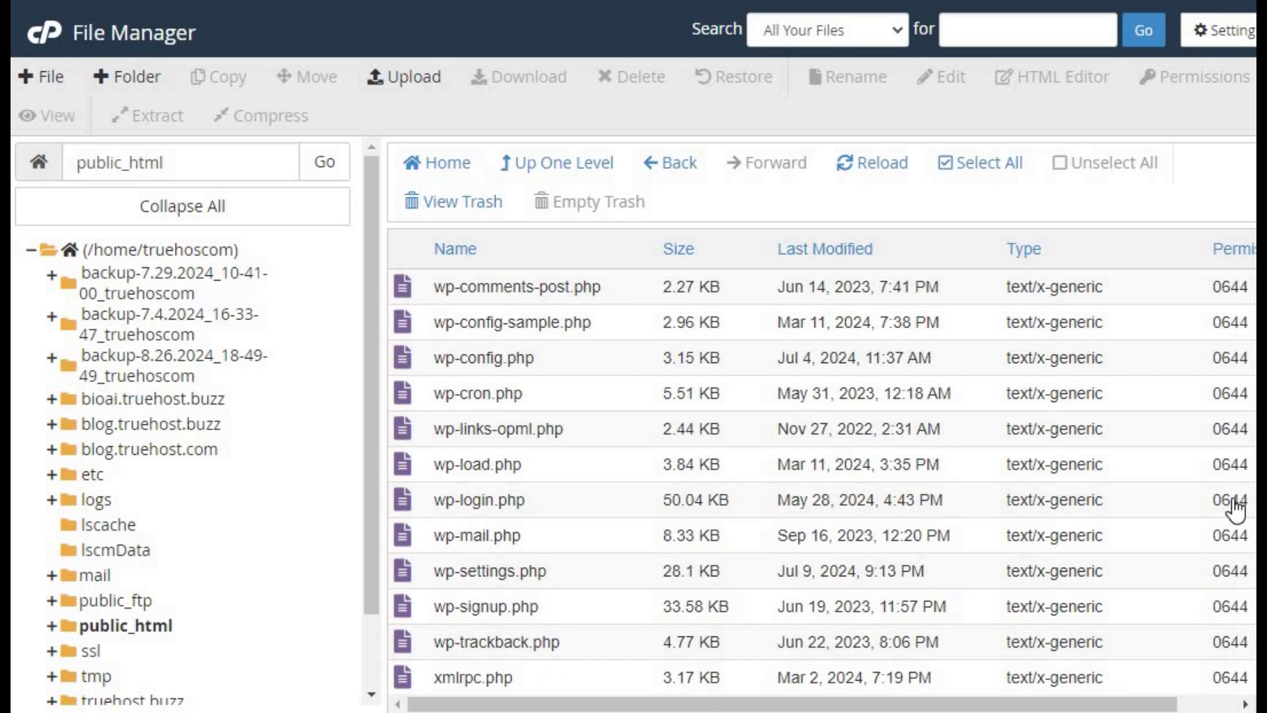
{"action": "scroll", "coordinate": [1234, 508], "scroll_direction": "up", "scroll_amount": 8}
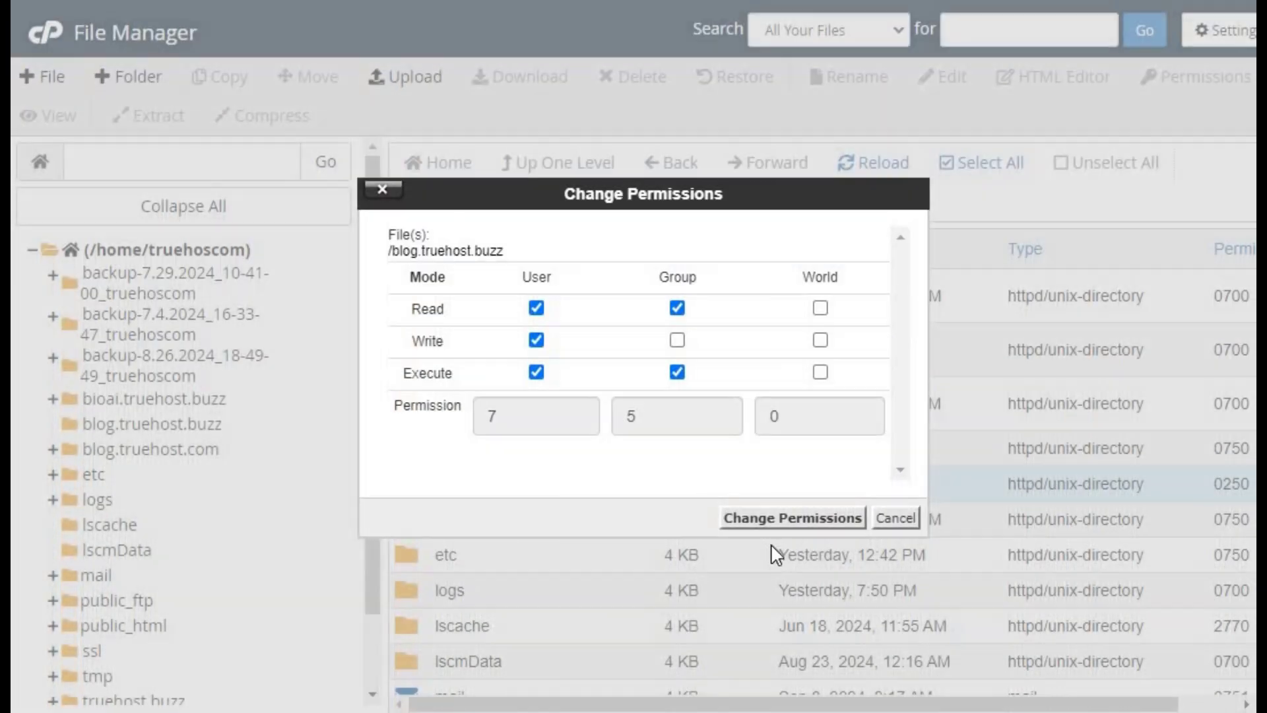
{"action": "left_click", "coordinate": [790, 520]}
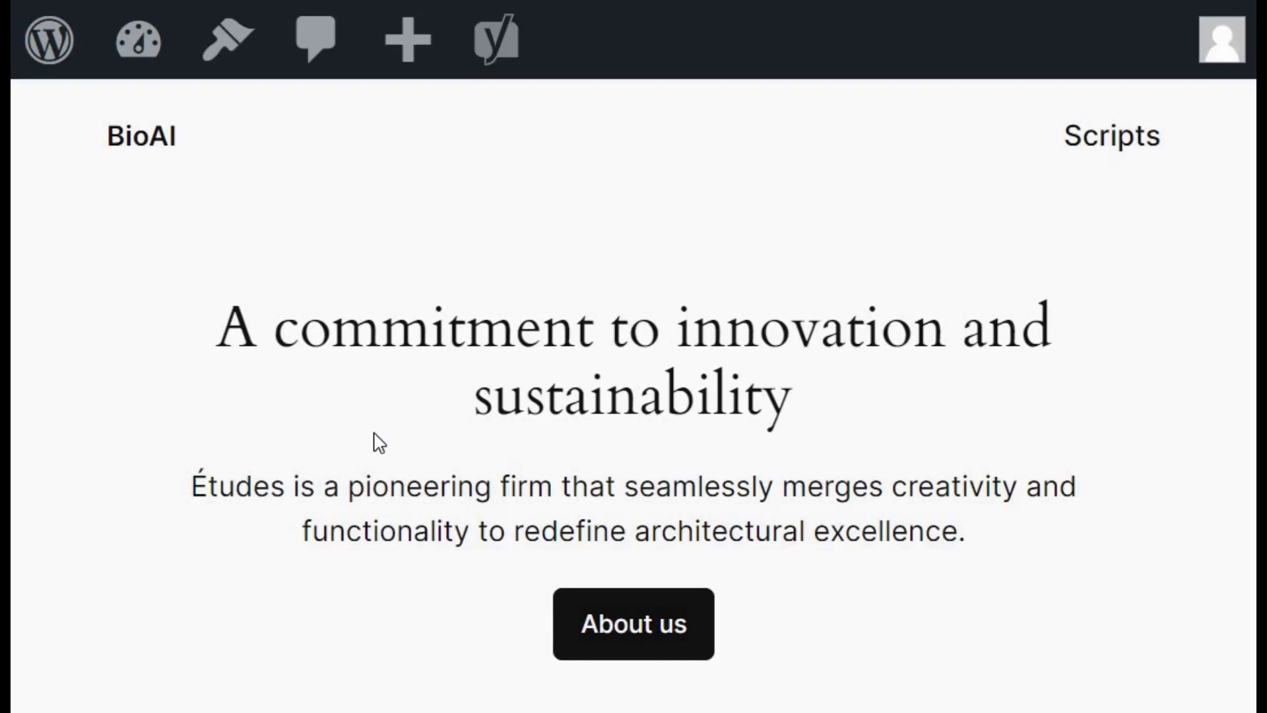
Scroll through the site's HTTP 500 and 403 Access Denied error pages in Chrome
{"action": "scroll", "coordinate": [377, 442], "scroll_direction": "down", "scroll_amount": 1}
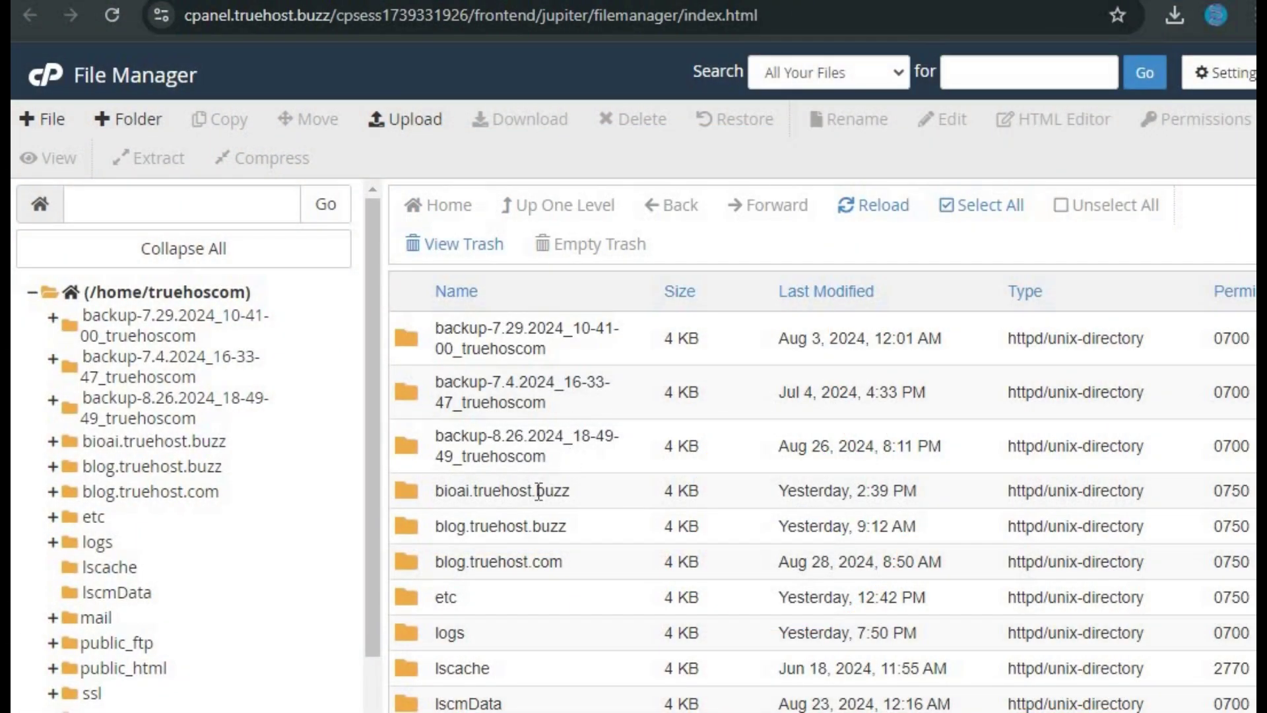
Enter public_html and enable Show Hidden Files in the File Manager settings
{"action": "scroll", "coordinate": [539, 492], "scroll_direction": "down", "scroll_amount": 5}
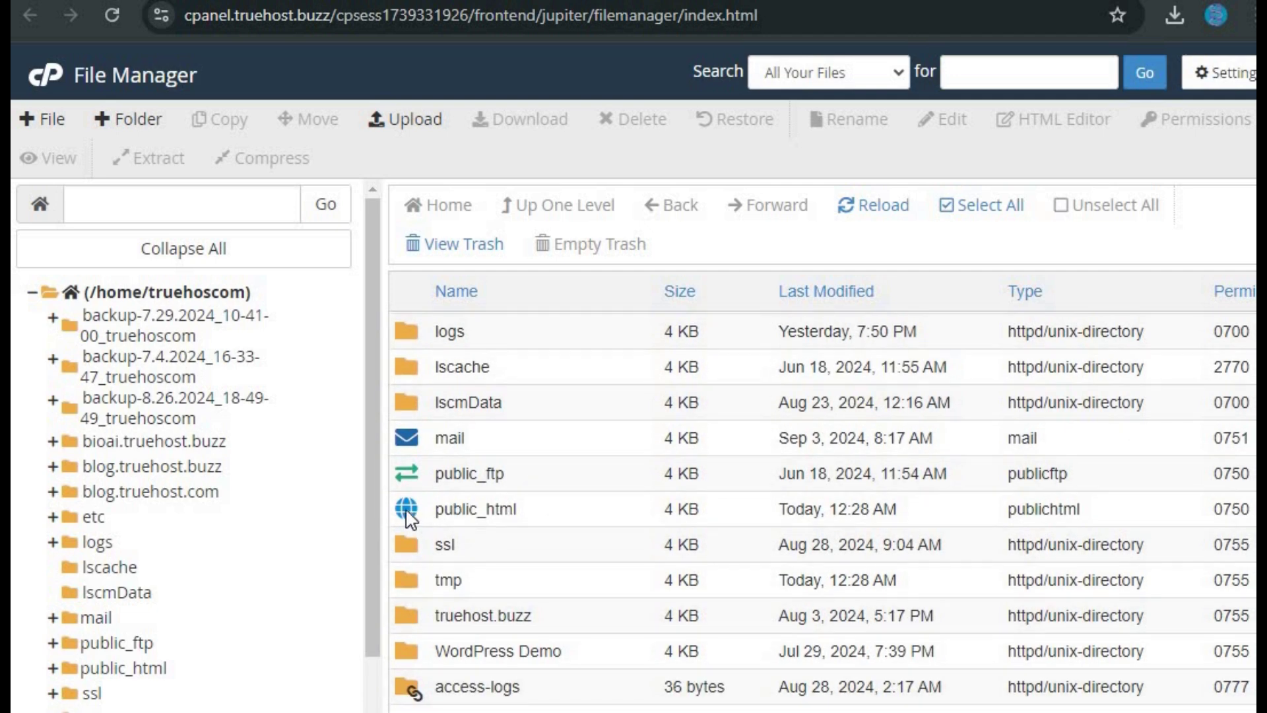
{"action": "double_click", "coordinate": [409, 515]}
{"action": "scroll", "coordinate": [505, 480], "scroll_direction": "down", "scroll_amount": 5}
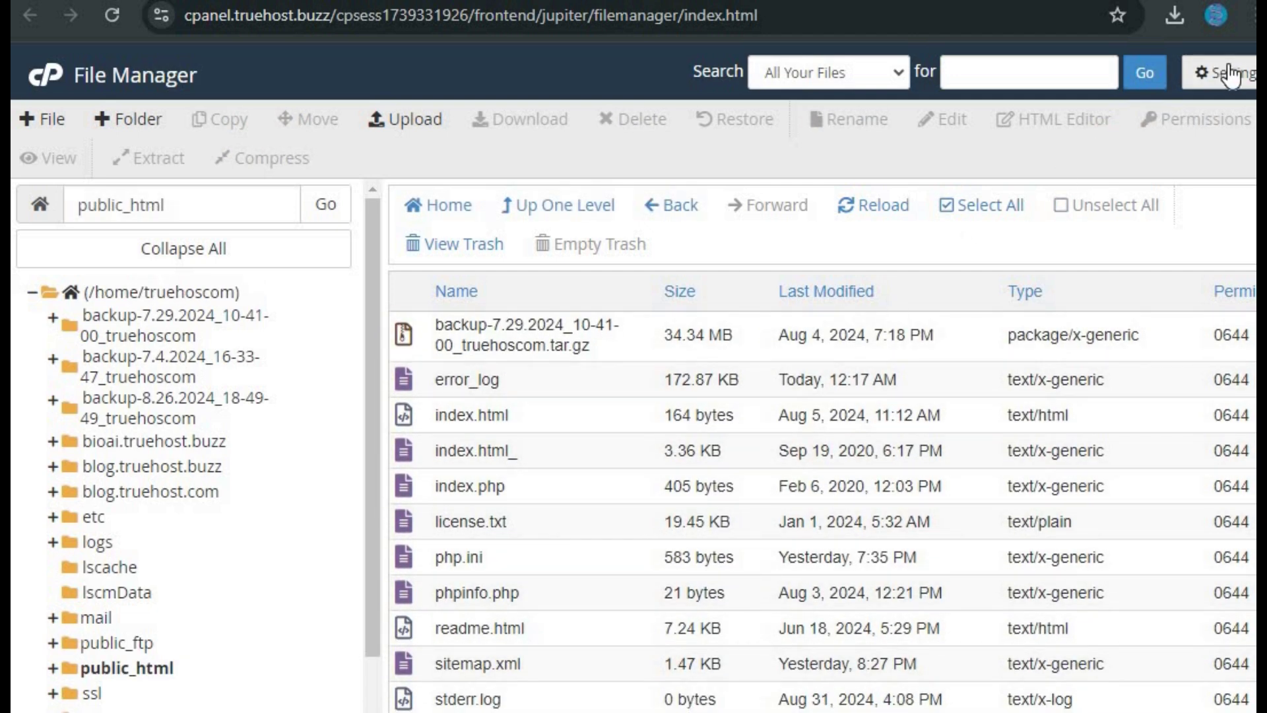
{"action": "left_click", "coordinate": [1229, 78]}
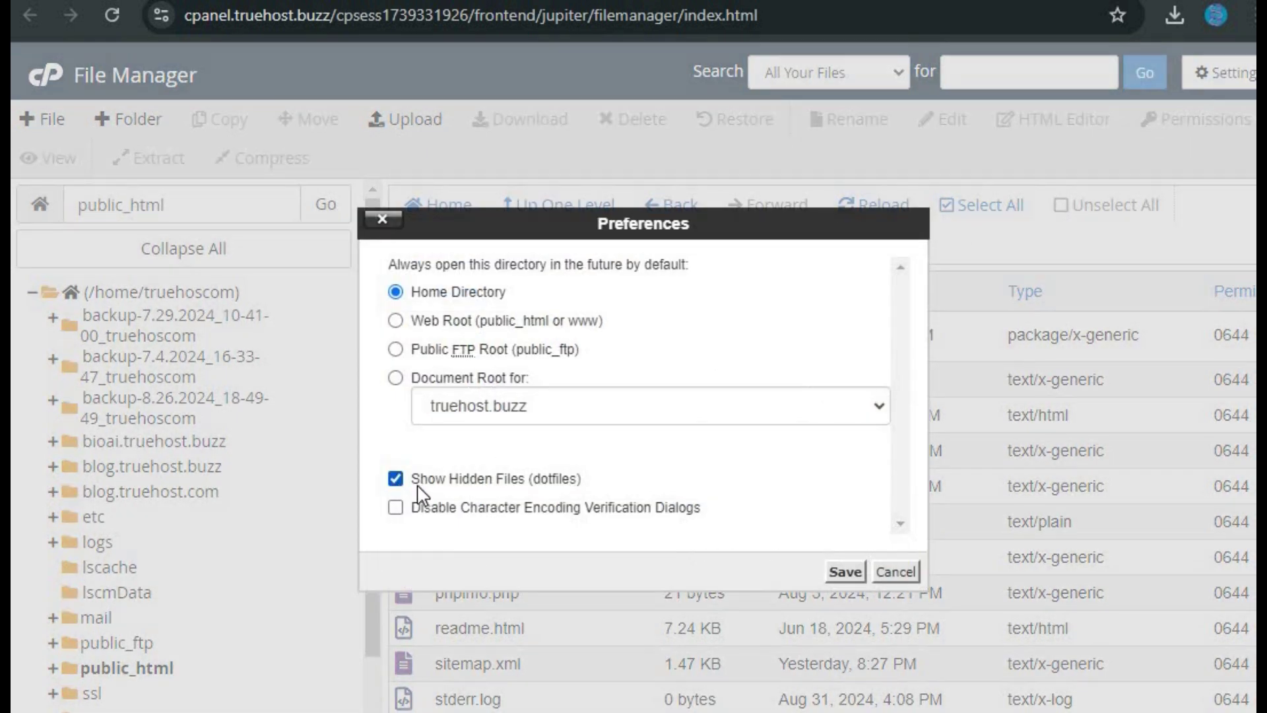
{"action": "left_click", "coordinate": [843, 572]}
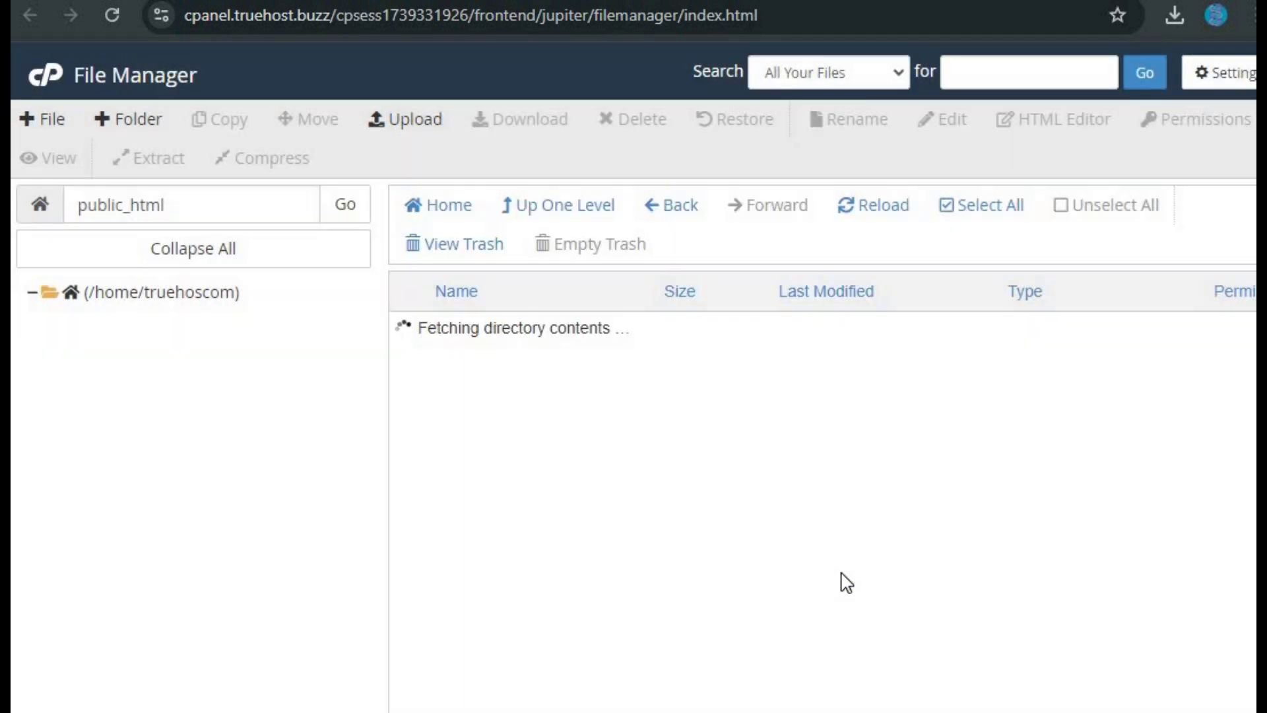
Edit the .htaccess file in the code editor
{"action": "scroll", "coordinate": [540, 629], "scroll_direction": "down", "scroll_amount": 3}
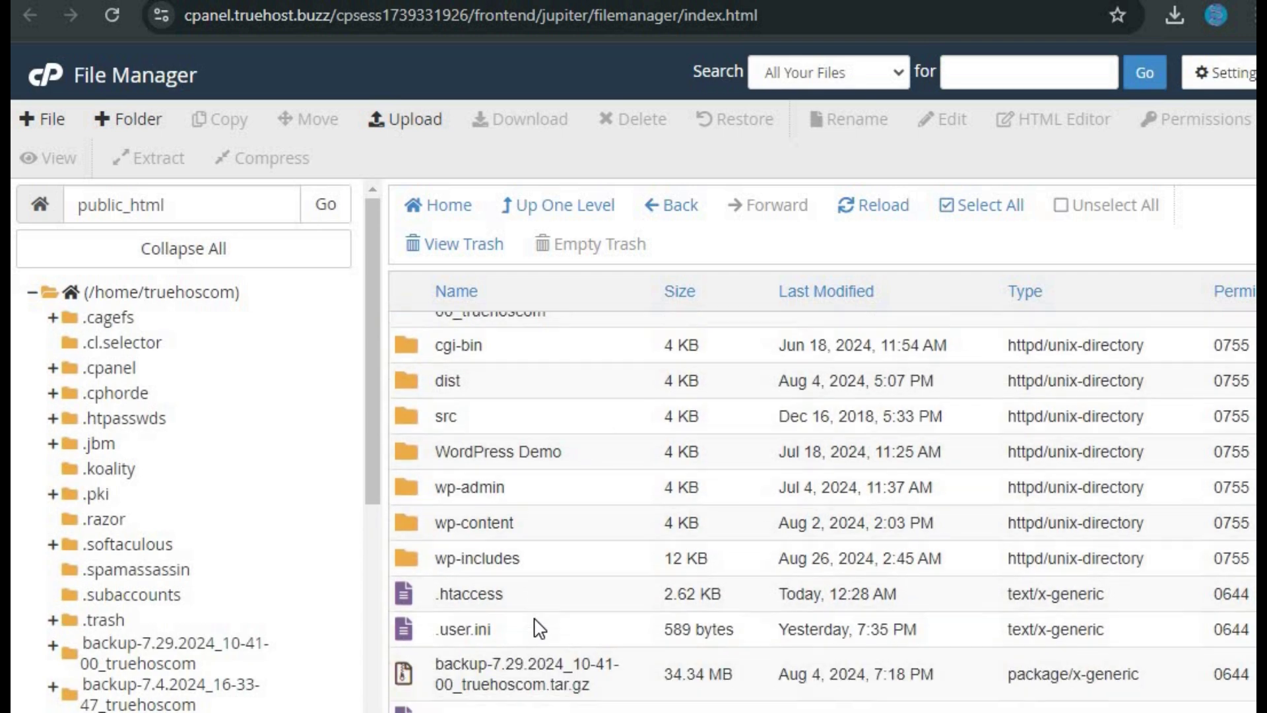
{"action": "right_click", "coordinate": [455, 571]}
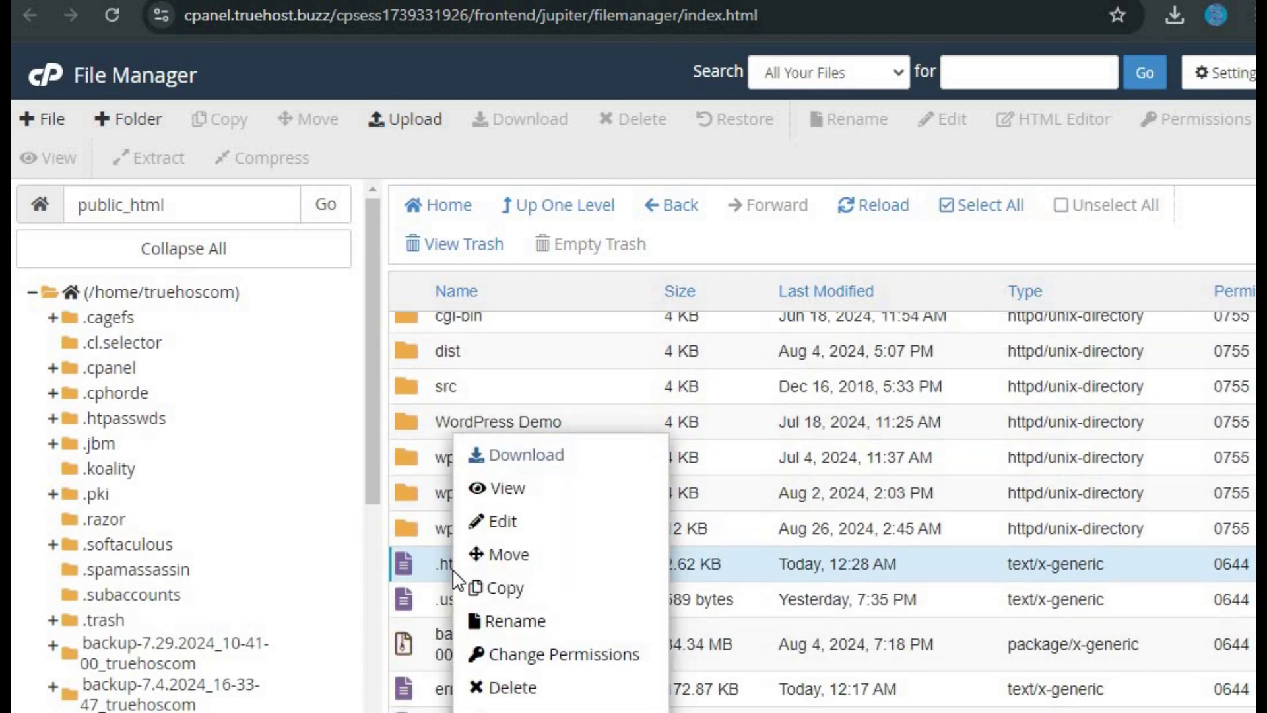
{"action": "left_click", "coordinate": [498, 522]}
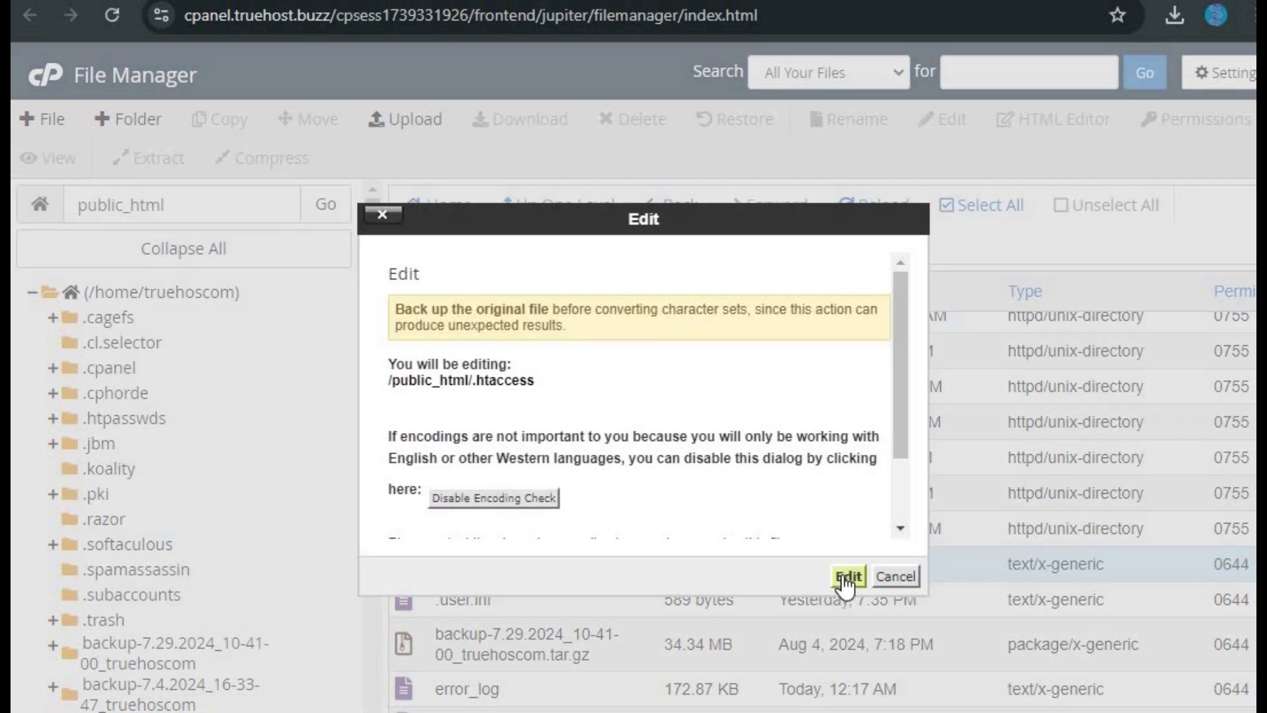
{"action": "left_click", "coordinate": [843, 574]}
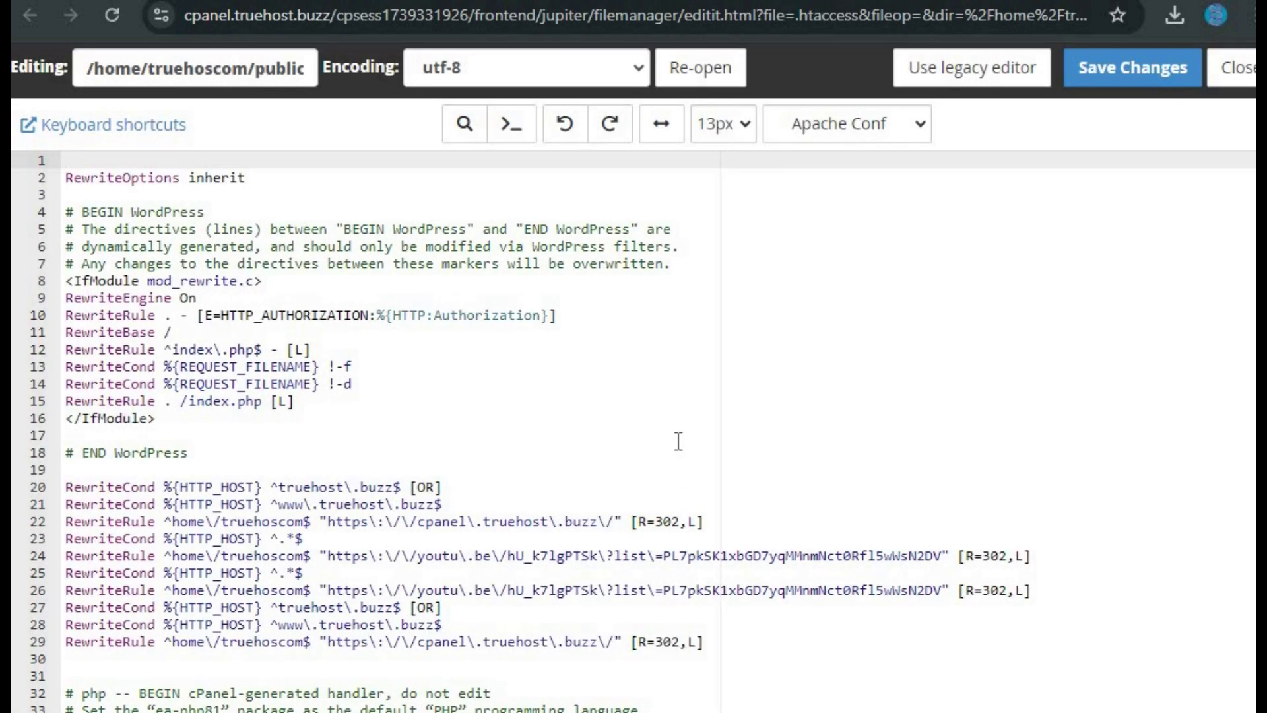
Review the .htaccess contents and save the changes
{"action": "scroll", "coordinate": [679, 441], "scroll_direction": "down", "scroll_amount": 1}
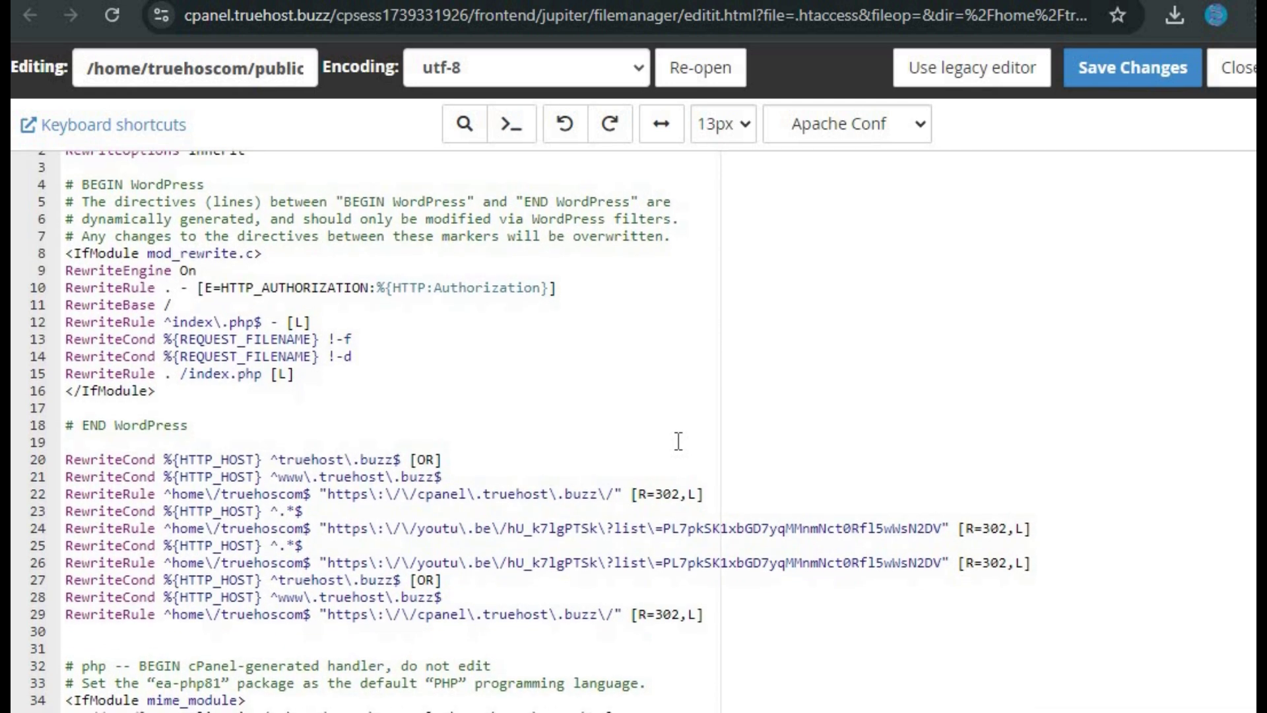
{"action": "scroll", "coordinate": [679, 441], "scroll_direction": "down", "scroll_amount": 2}
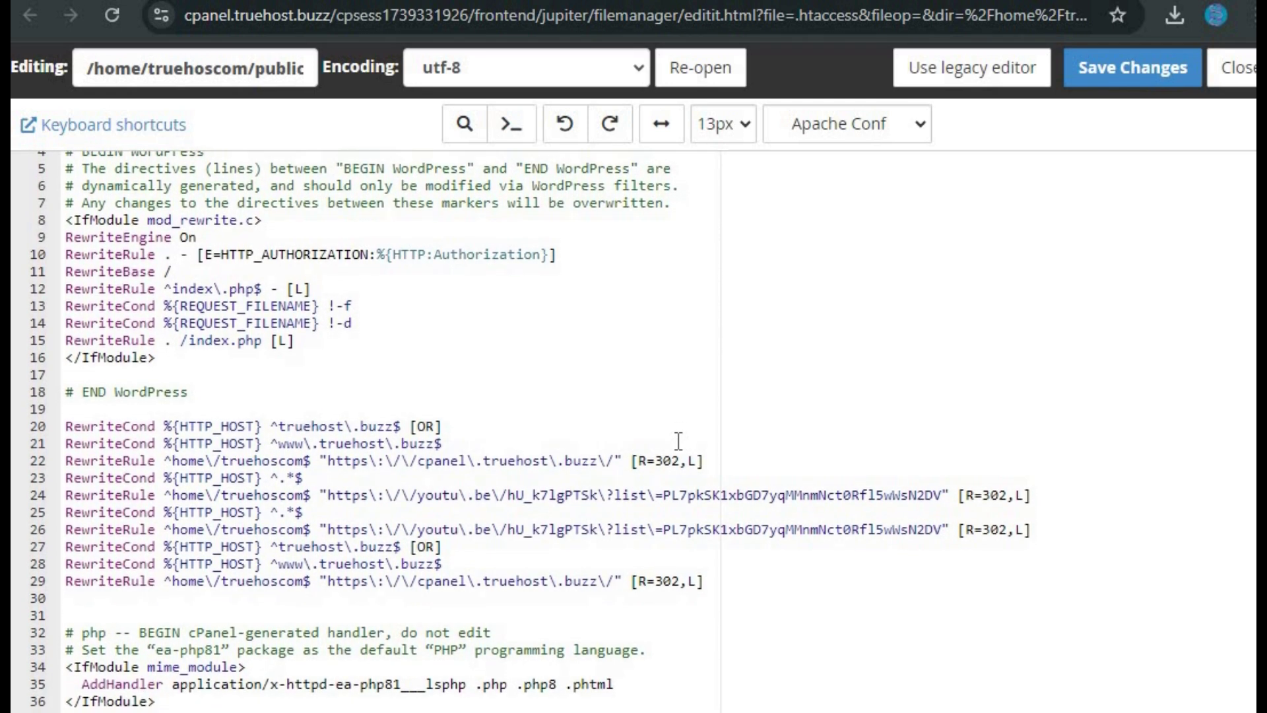
{"action": "scroll", "coordinate": [678, 441], "scroll_direction": "up", "scroll_amount": 1}
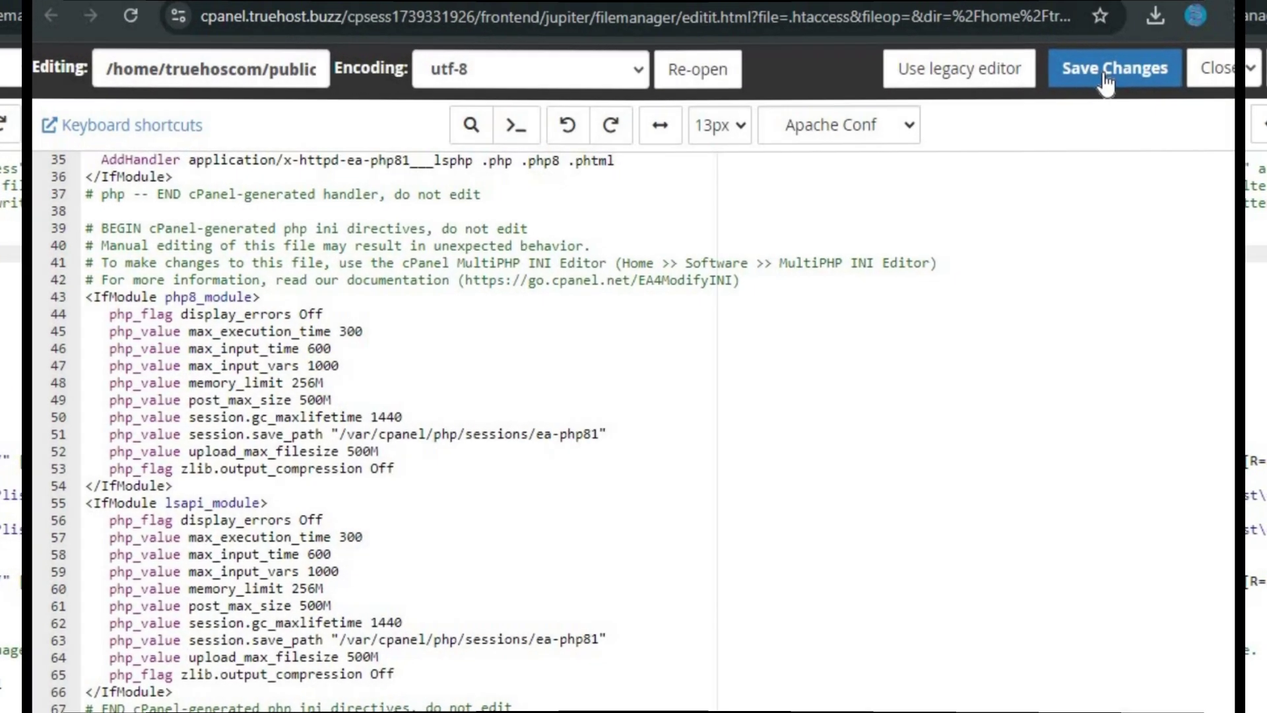
{"action": "left_click", "coordinate": [1122, 74]}
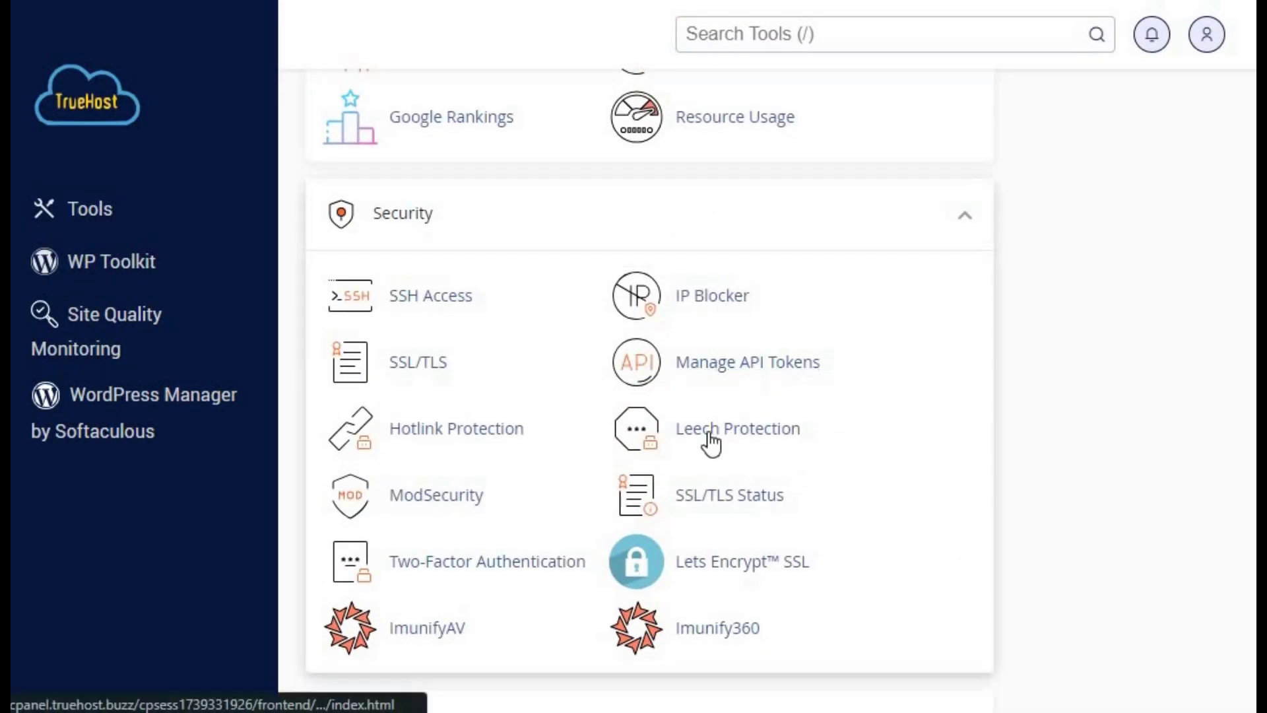
Delete 51.255.149.48 from the IP Blocker's currently-blocked addresses
{"action": "left_click", "coordinate": [722, 295]}
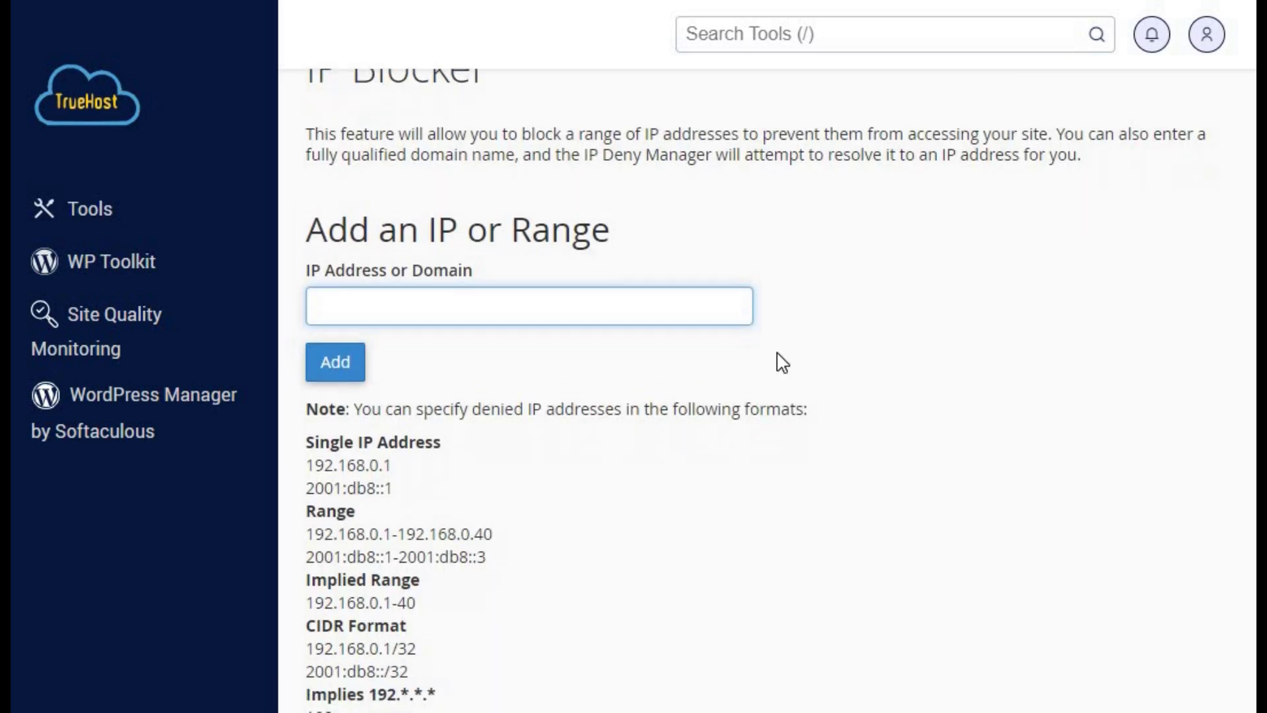
{"action": "scroll", "coordinate": [778, 363], "scroll_direction": "down", "scroll_amount": 5}
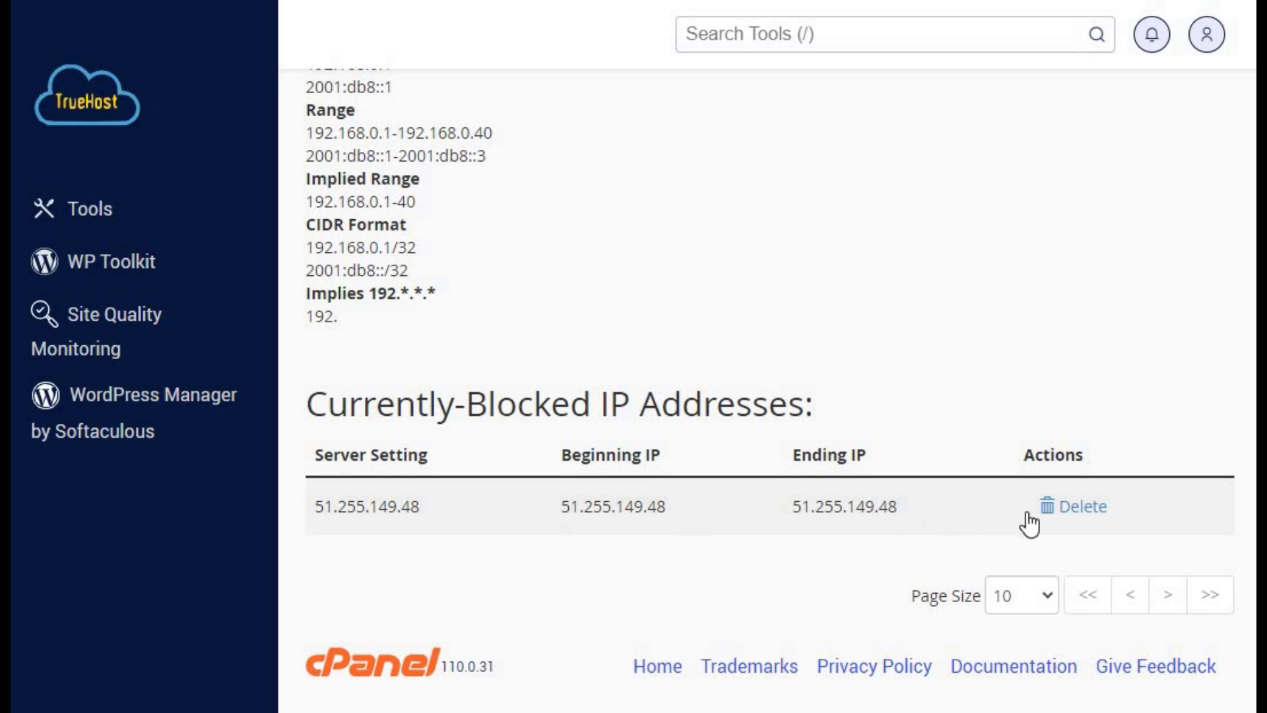
{"action": "left_click", "coordinate": [1057, 513]}
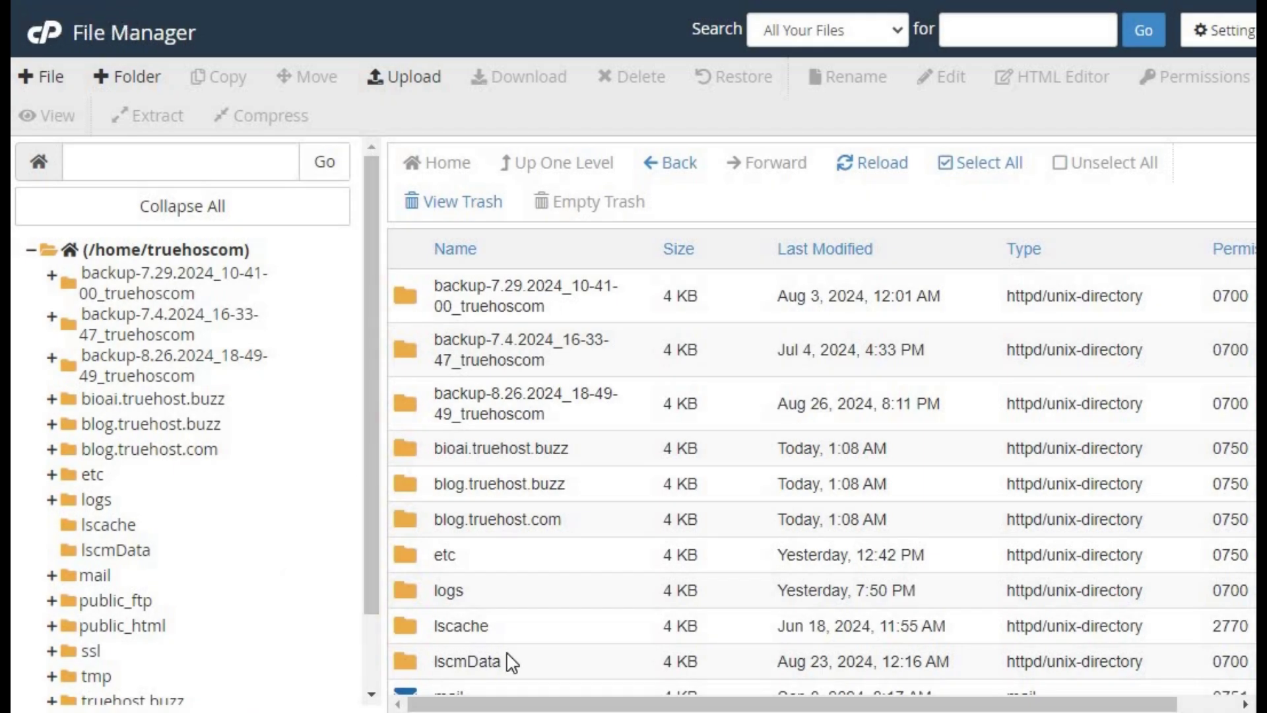
Browse public_html's files, including wp-admin, wp-content, index.php and php.ini
{"action": "left_click", "coordinate": [511, 660]}
{"action": "scroll", "coordinate": [512, 660], "scroll_direction": "down", "scroll_amount": 5}
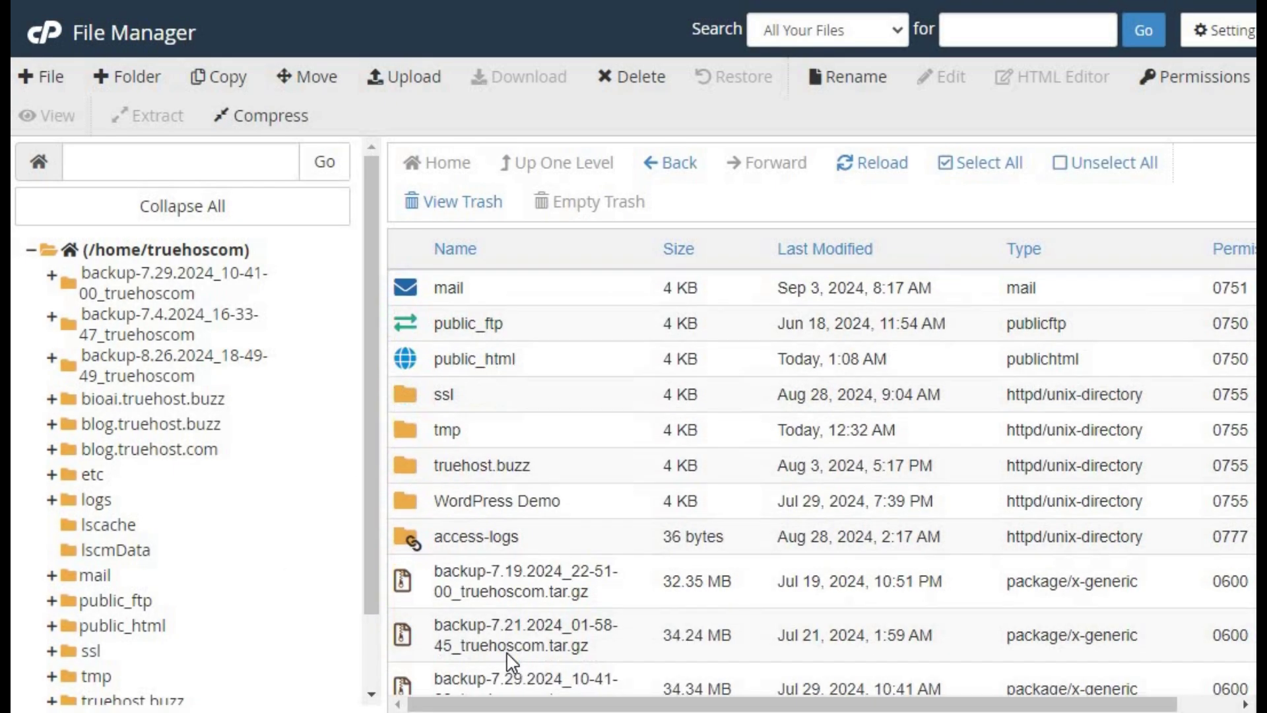
{"action": "double_click", "coordinate": [403, 365]}
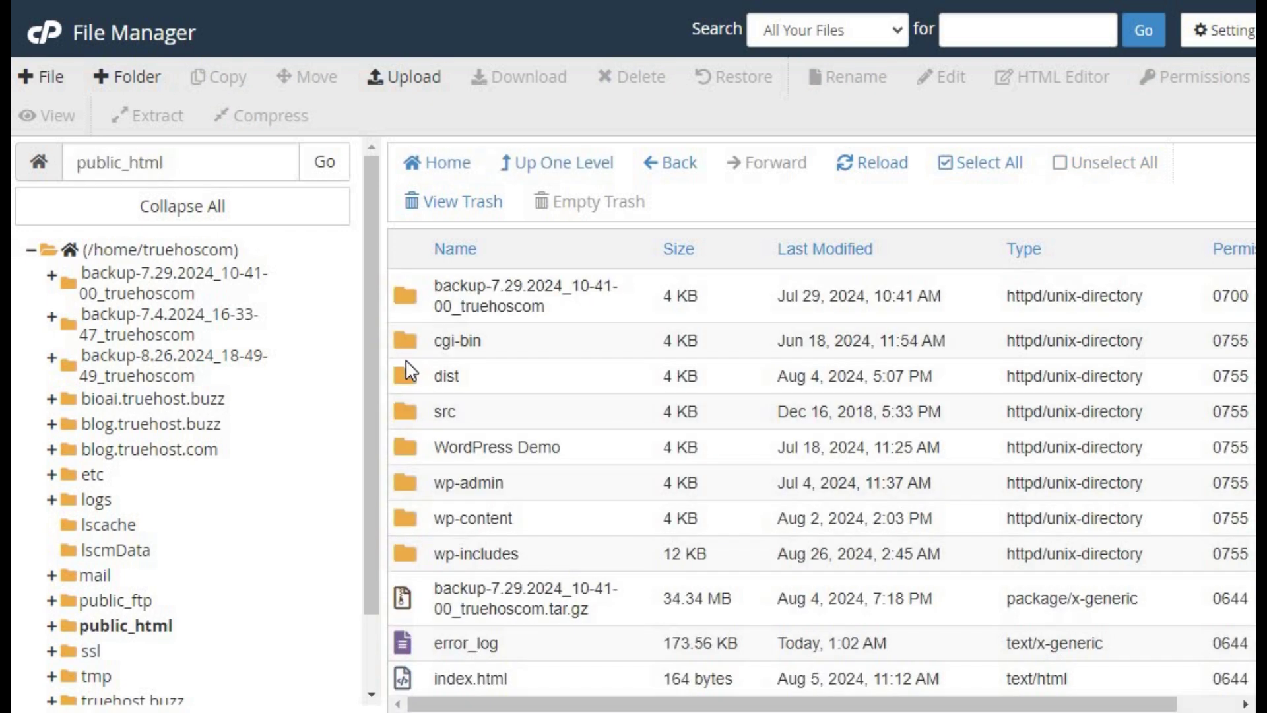
{"action": "scroll", "coordinate": [504, 515], "scroll_direction": "down", "scroll_amount": 3}
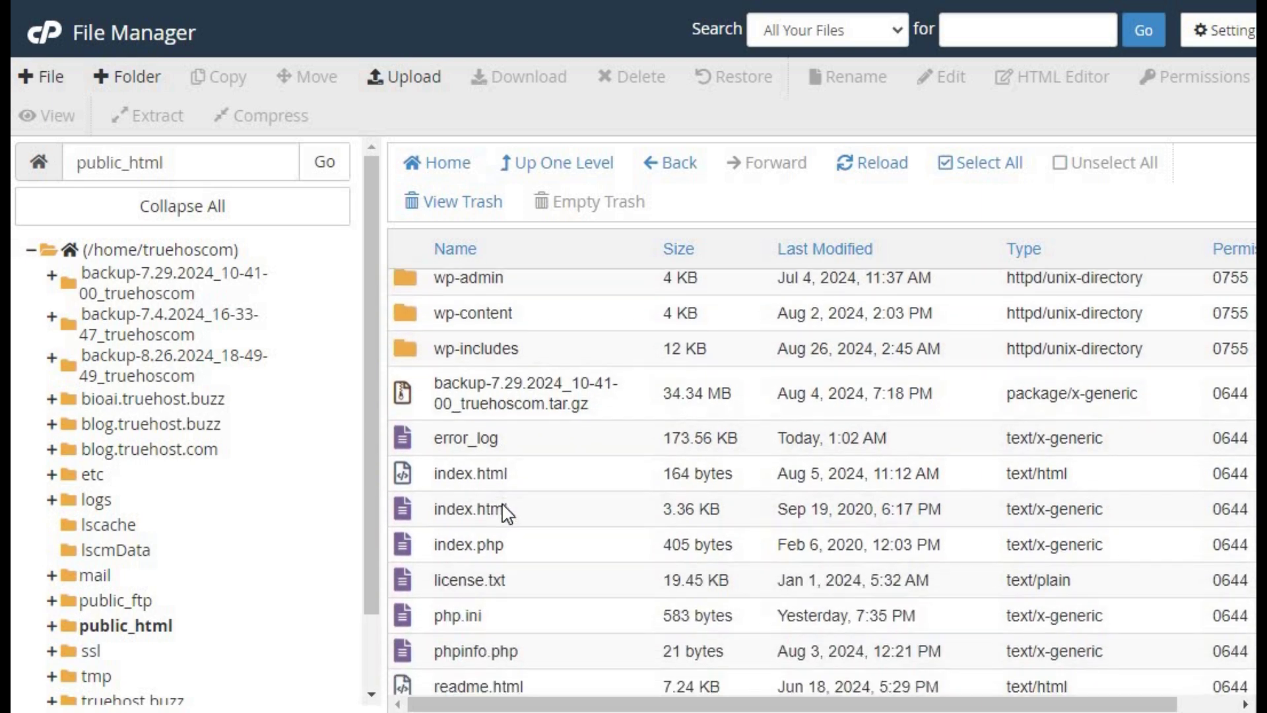
{"action": "scroll", "coordinate": [482, 502], "scroll_direction": "down", "scroll_amount": 1}
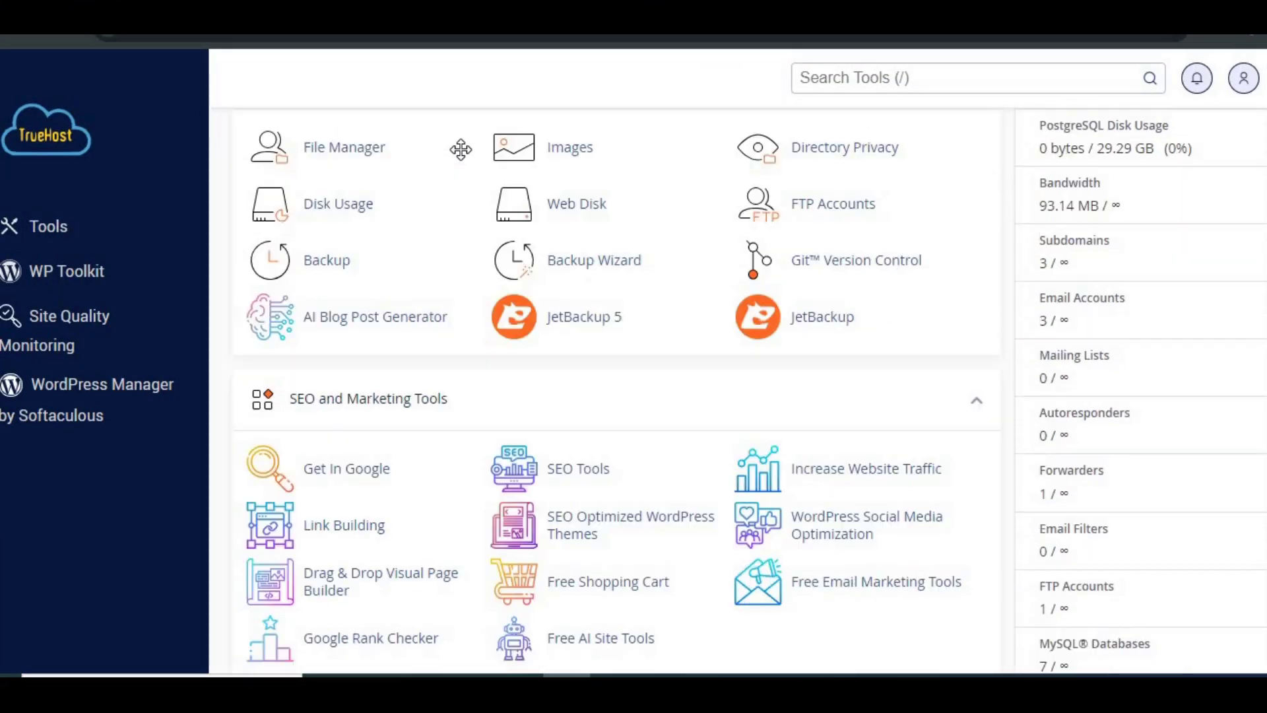
{"action": "scroll", "coordinate": [460, 150], "scroll_direction": "down", "scroll_amount": 5}
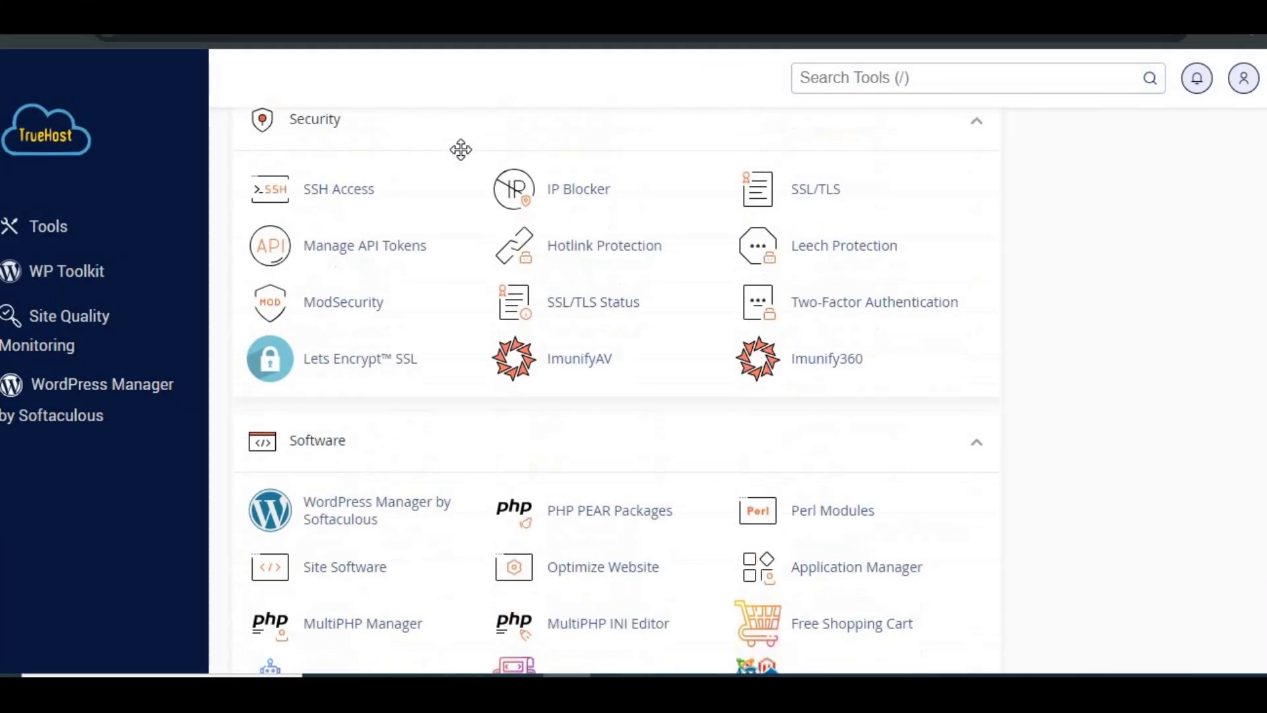
{"action": "scroll", "coordinate": [460, 150], "scroll_direction": "up", "scroll_amount": 2}
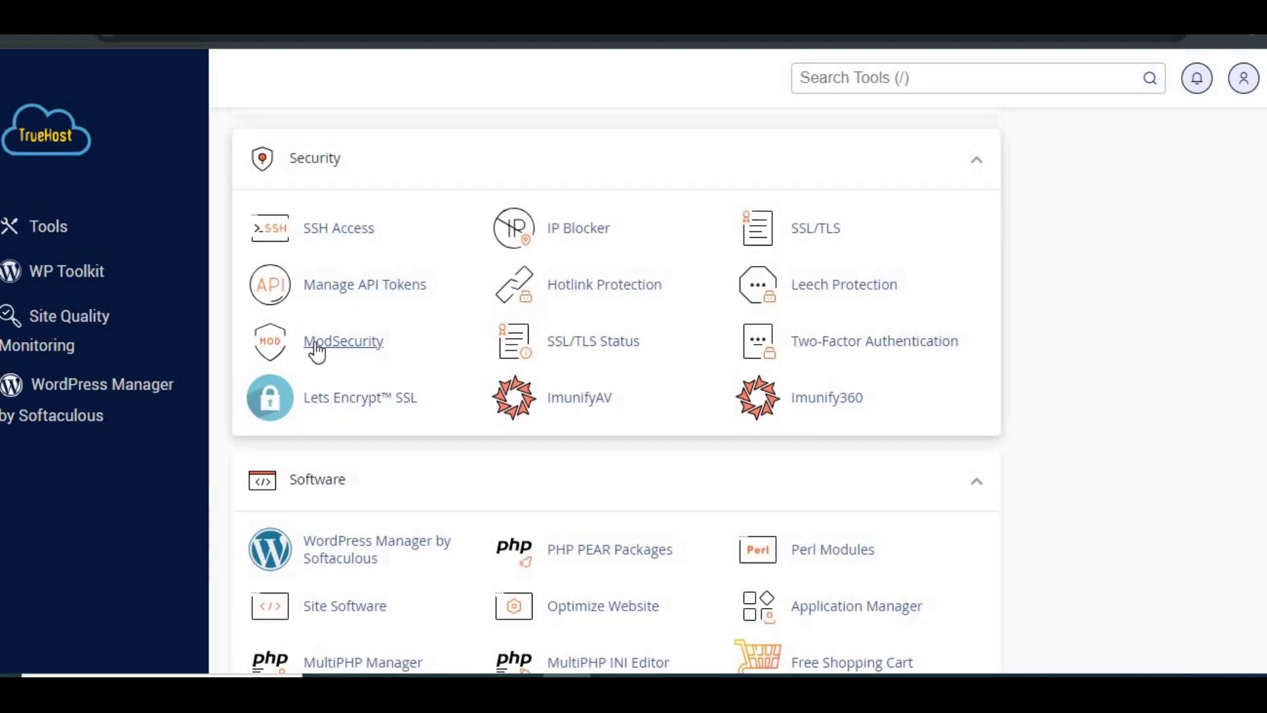
{"action": "left_click", "coordinate": [317, 353]}
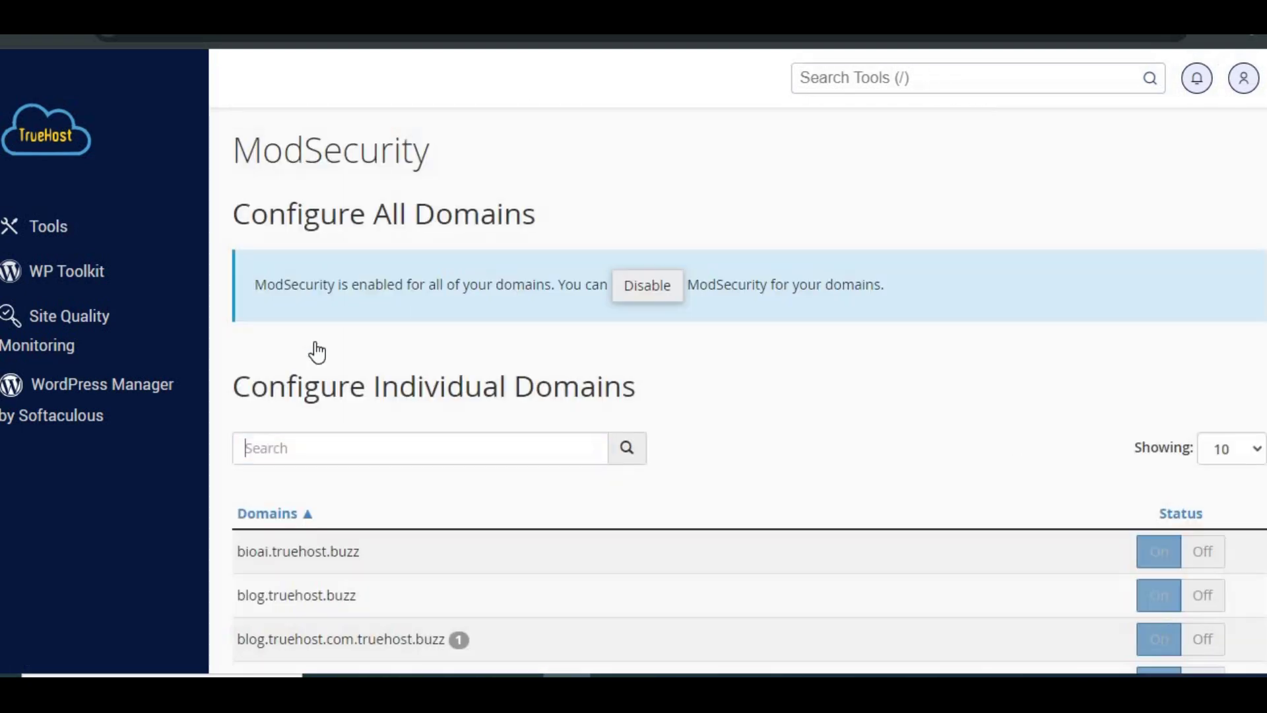
{"action": "scroll", "coordinate": [403, 402], "scroll_direction": "down", "scroll_amount": 2}
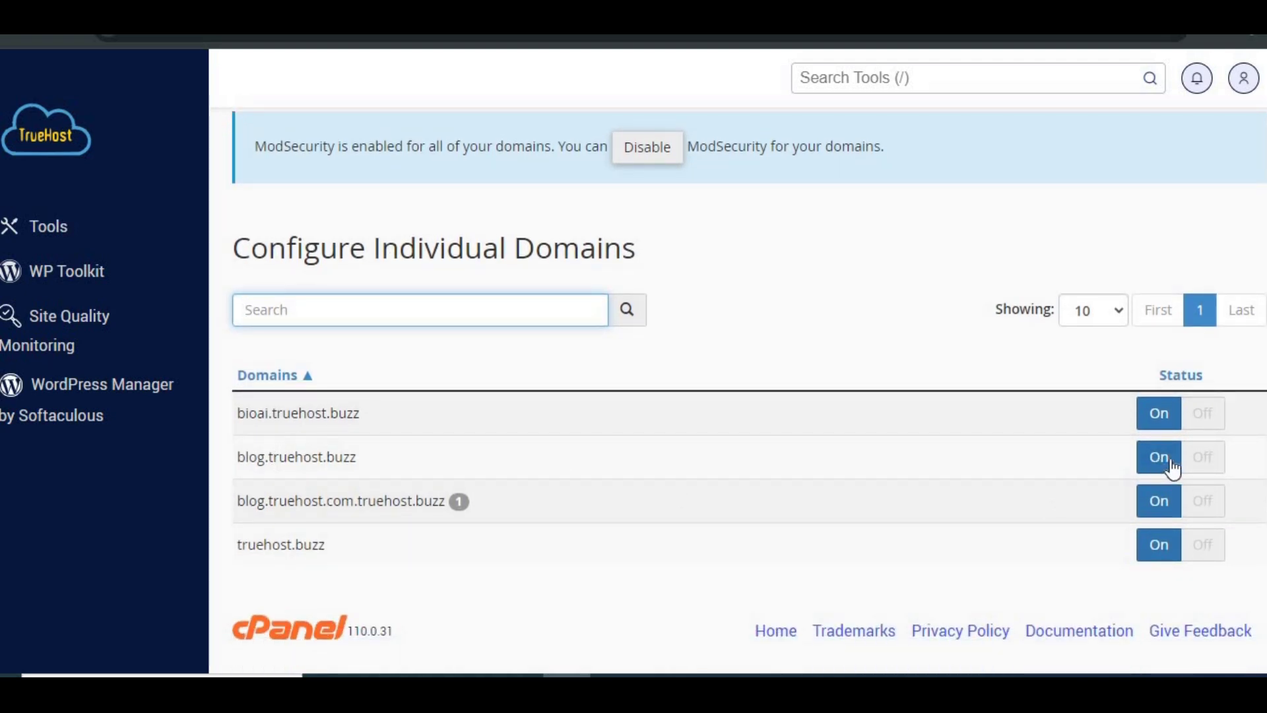
{"action": "left_click", "coordinate": [1202, 462]}
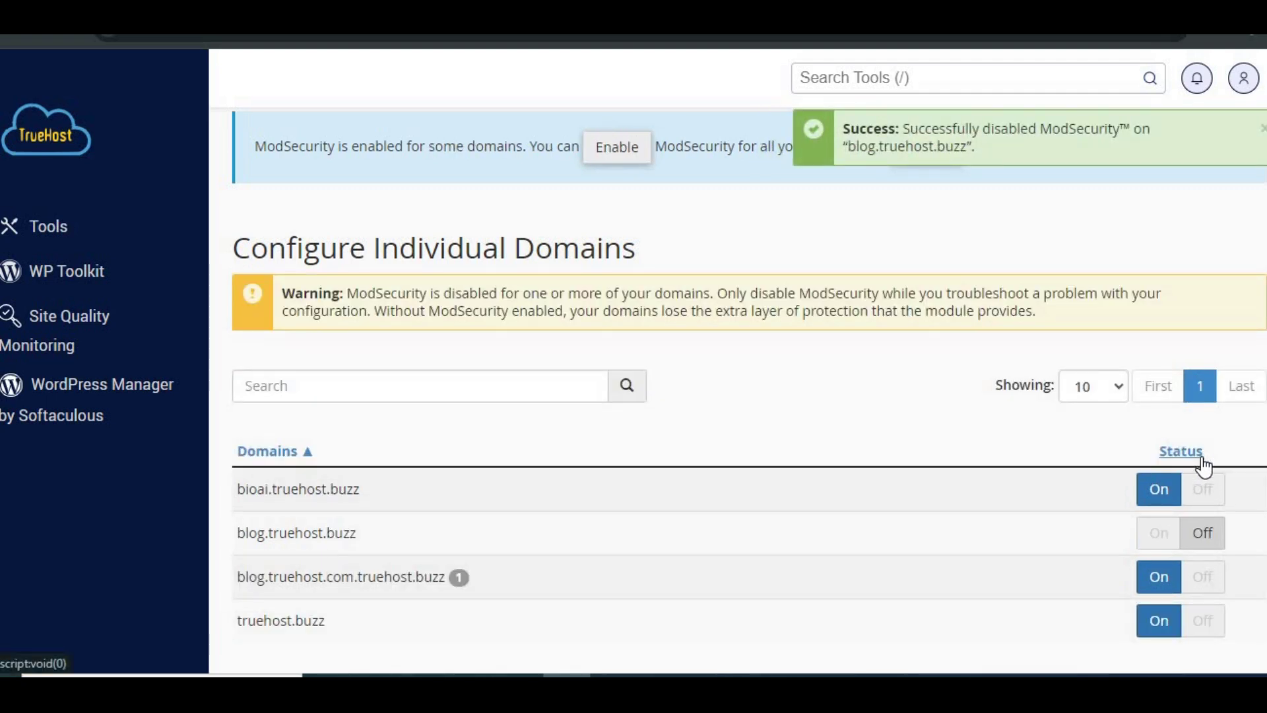
{"action": "scroll", "coordinate": [1120, 517], "scroll_direction": "down", "scroll_amount": 2}
{"action": "left_click", "coordinate": [1161, 457]}
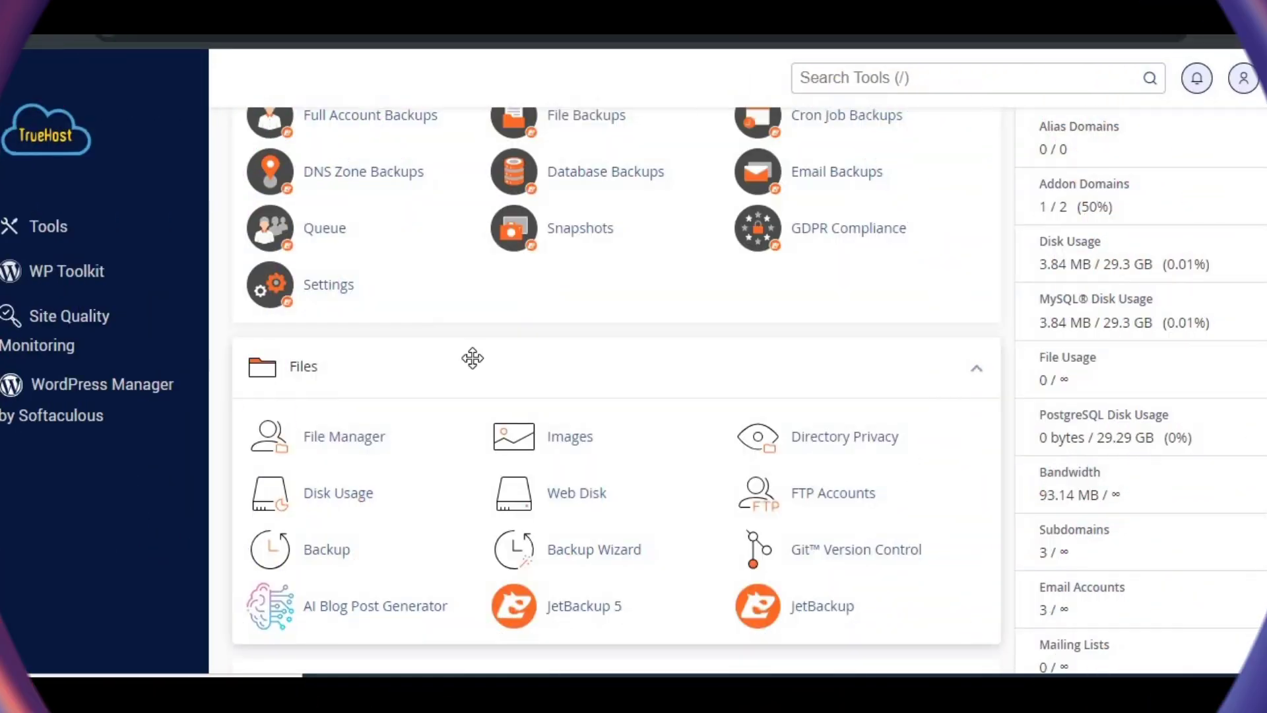
Check in MultiPHP Manager that all four domains run PHP 8.1 (ea-php81)
{"action": "scroll", "coordinate": [474, 350], "scroll_direction": "down", "scroll_amount": 20}
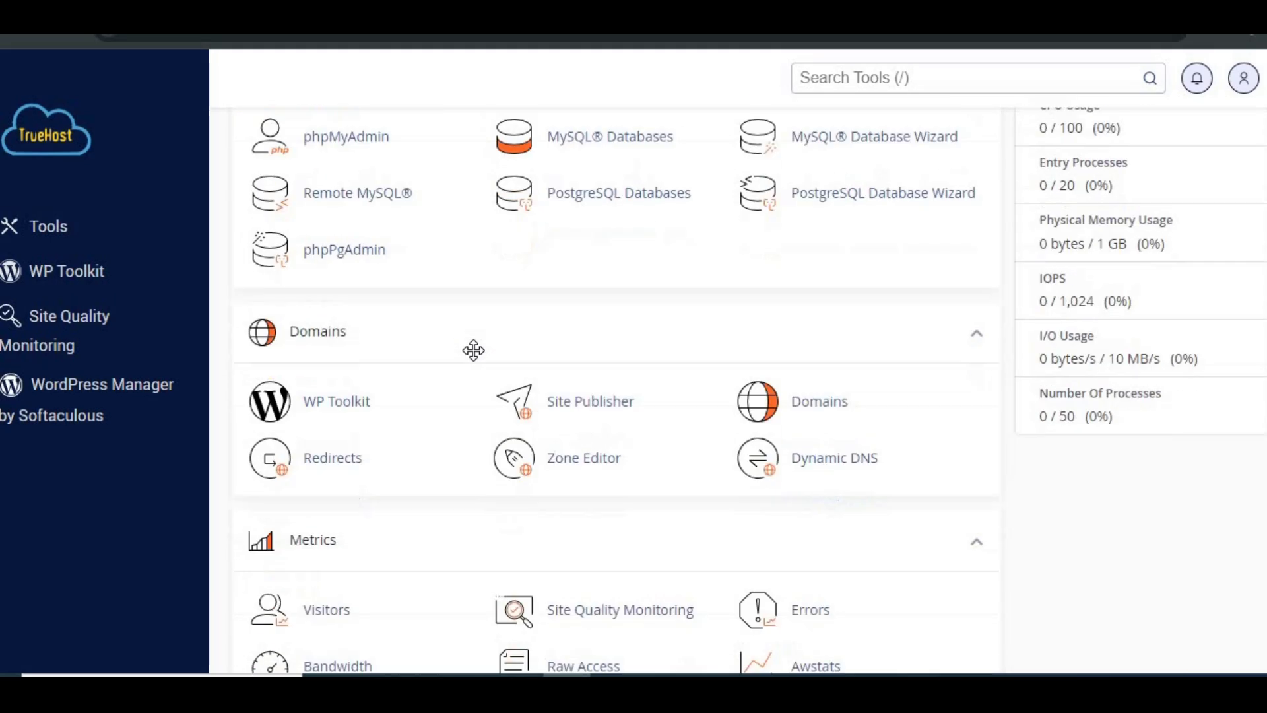
{"action": "scroll", "coordinate": [473, 349], "scroll_direction": "down", "scroll_amount": 5}
{"action": "scroll", "coordinate": [475, 359], "scroll_direction": "up", "scroll_amount": 1}
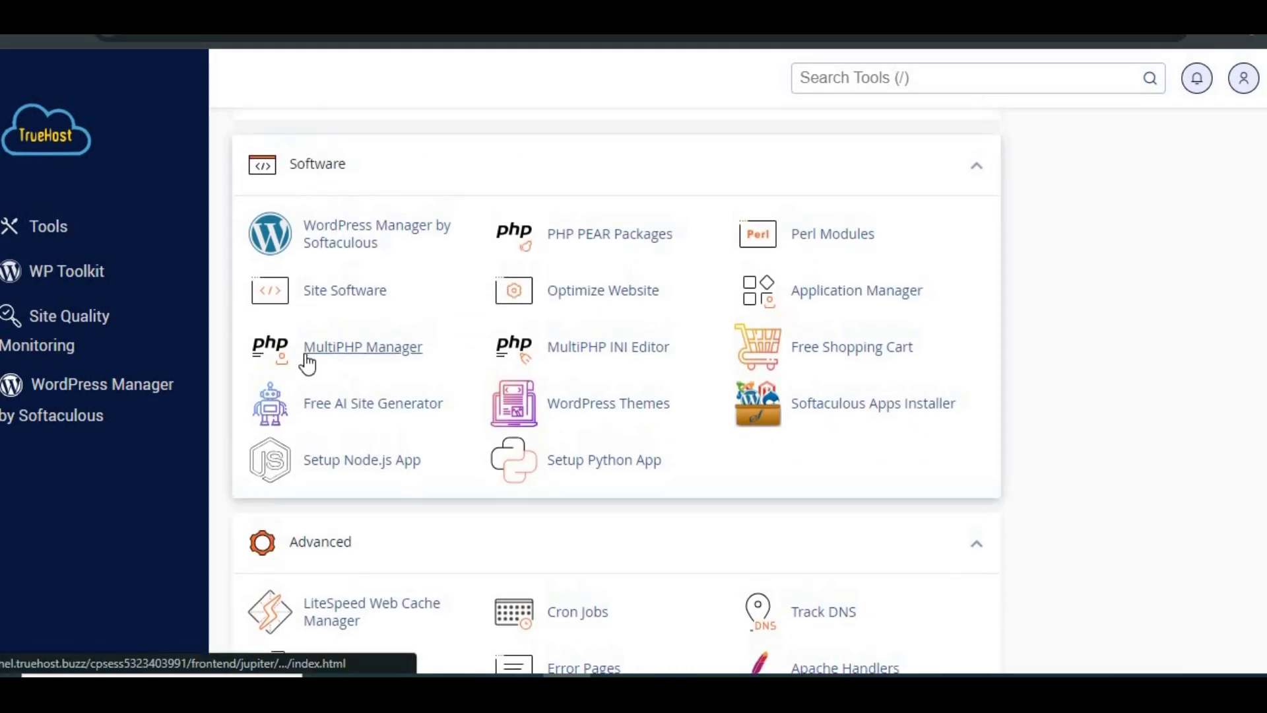
{"action": "left_click", "coordinate": [350, 347]}
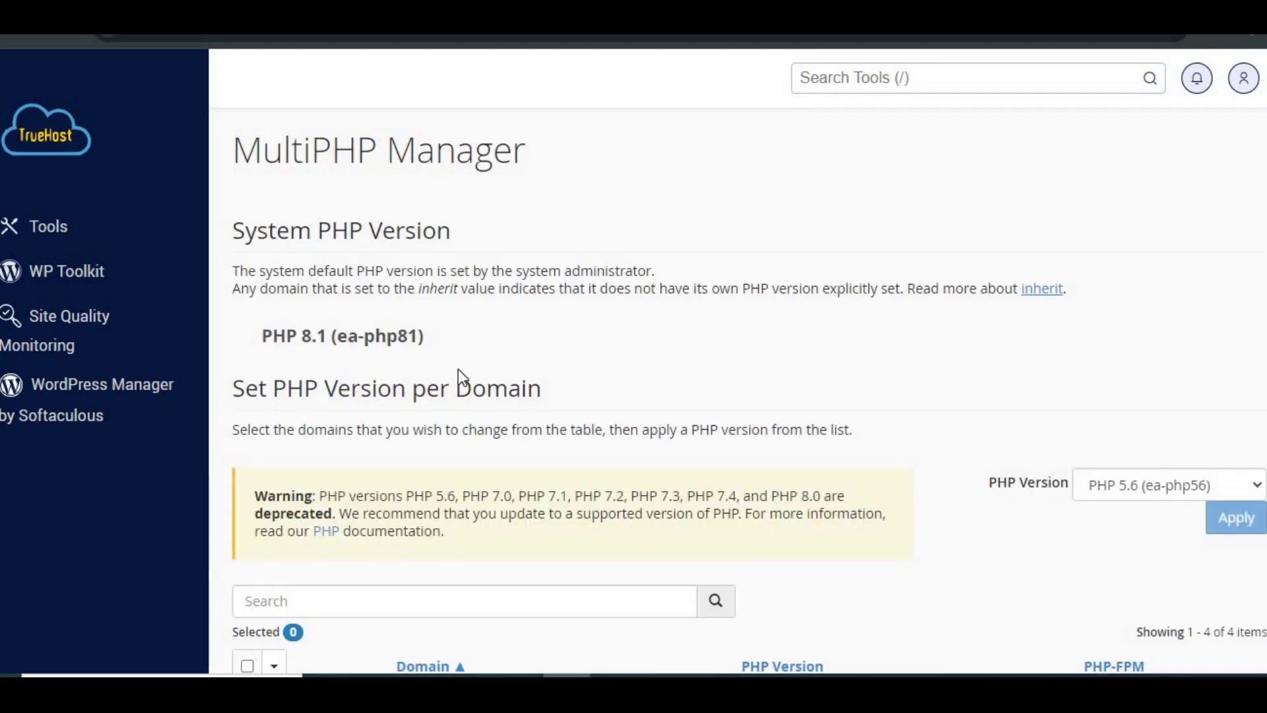
{"action": "scroll", "coordinate": [472, 370], "scroll_direction": "down", "scroll_amount": 4}
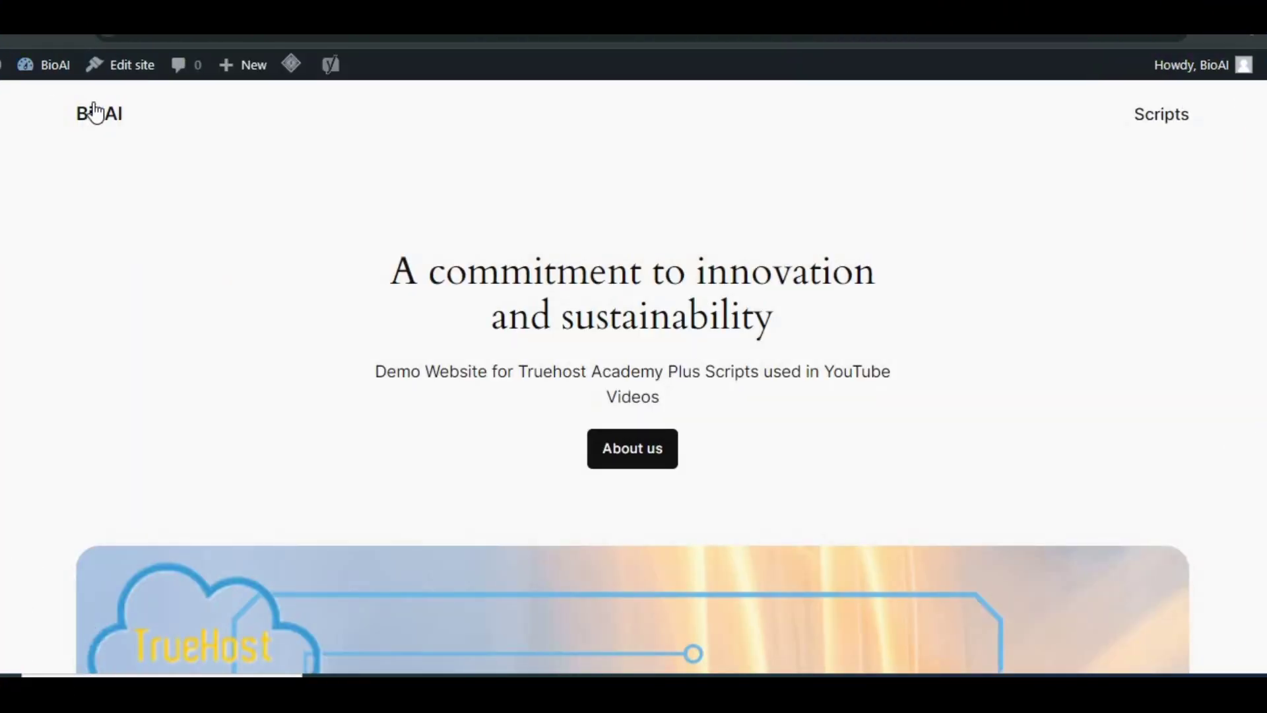
Review the installed plugins: Akismet, Hello Dolly, LiteSpeed Cache and Yoast SEO
{"action": "mouse_move", "coordinate": [61, 83]}
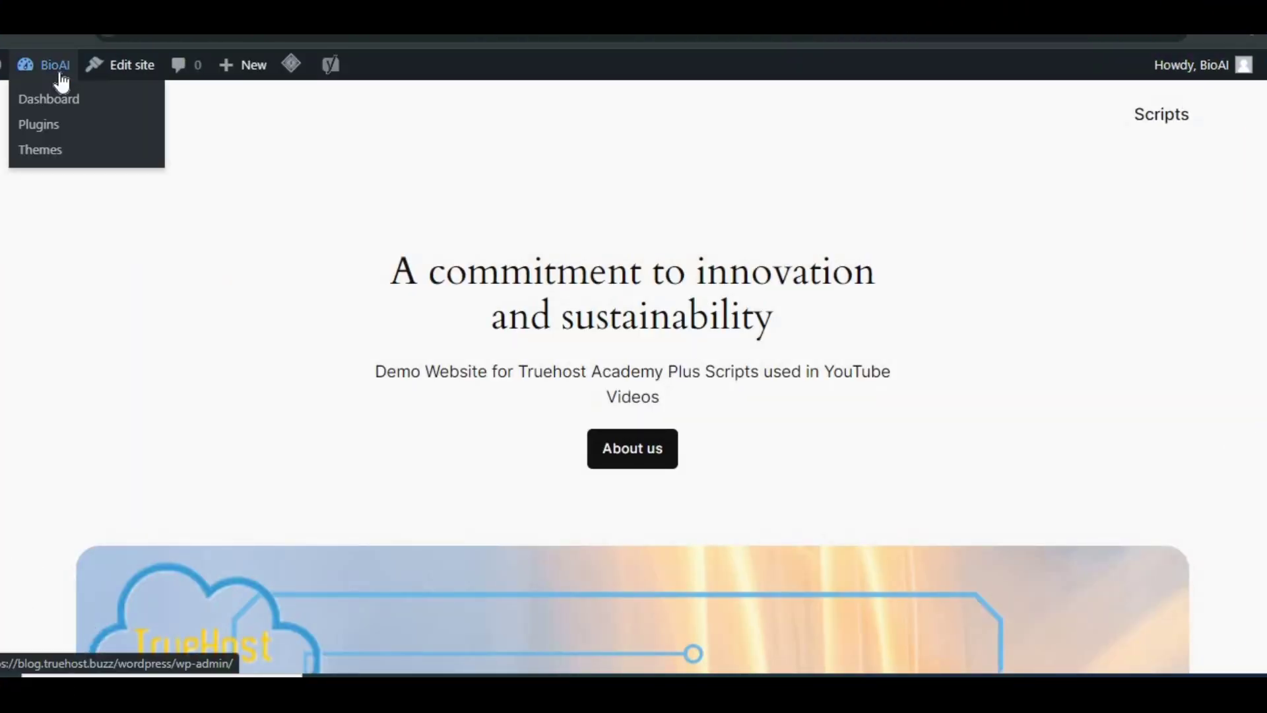
{"action": "left_click", "coordinate": [52, 125]}
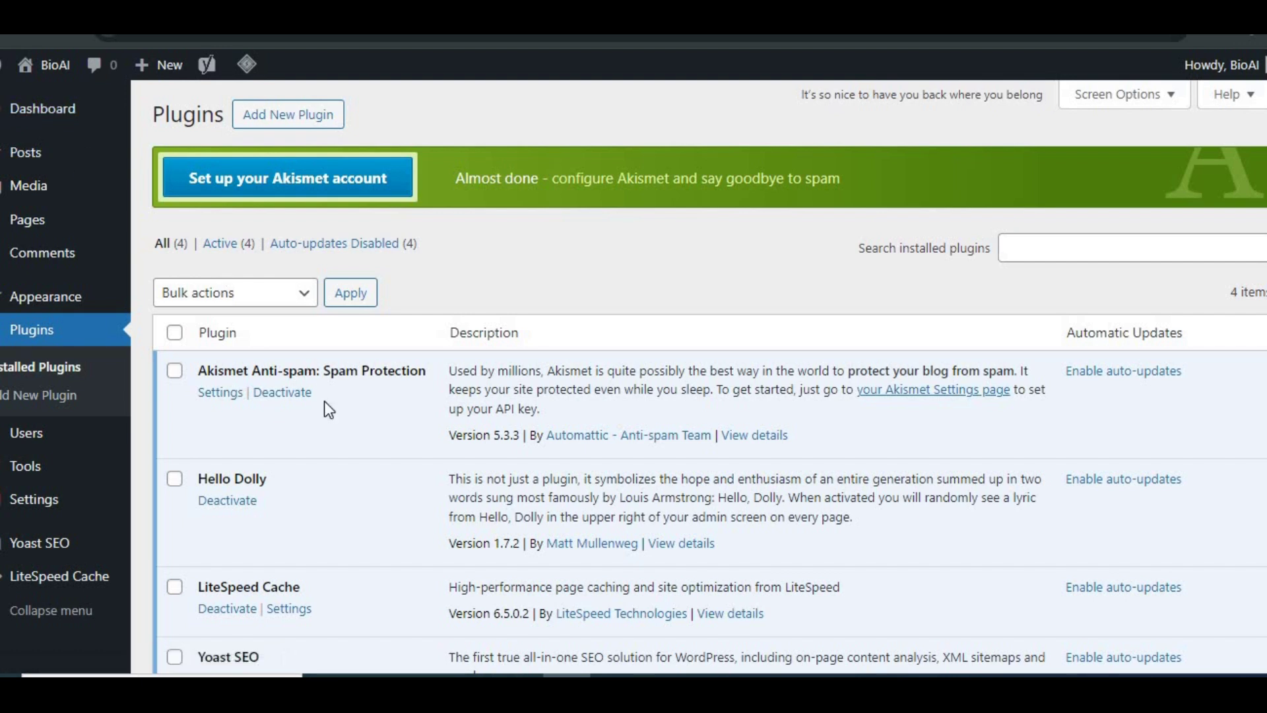
{"action": "scroll", "coordinate": [323, 403], "scroll_direction": "down", "scroll_amount": 5}
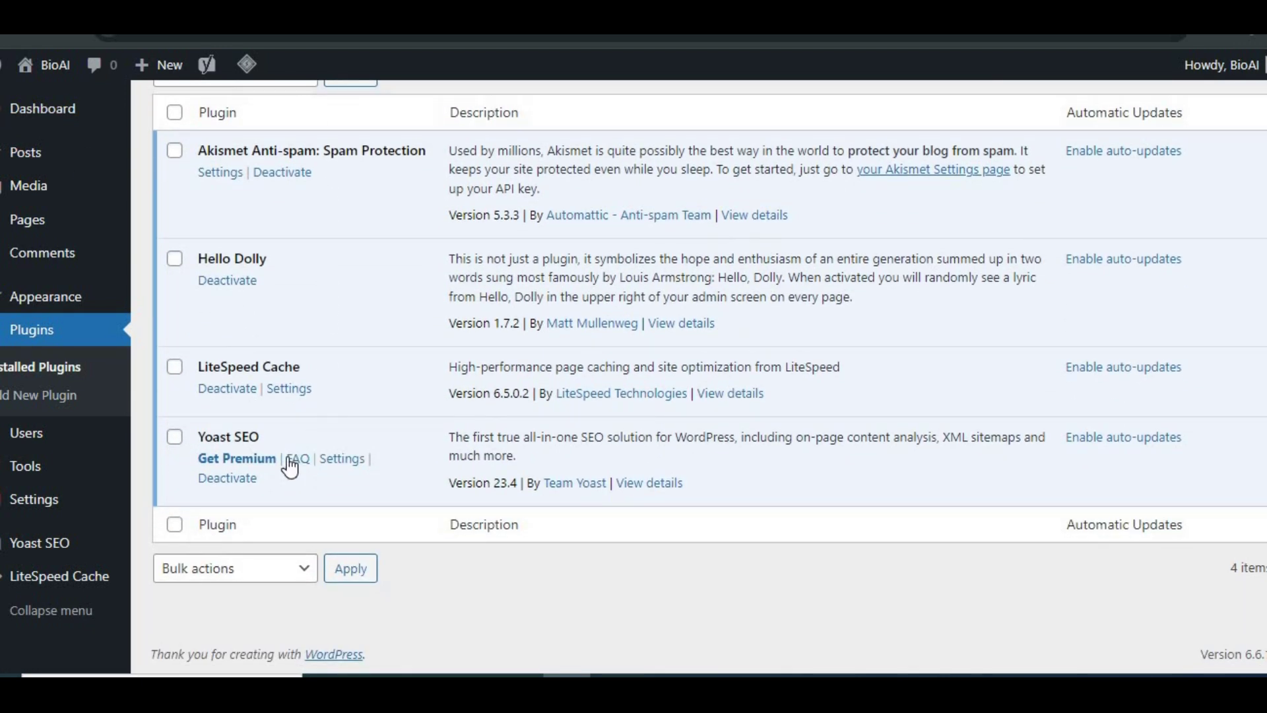